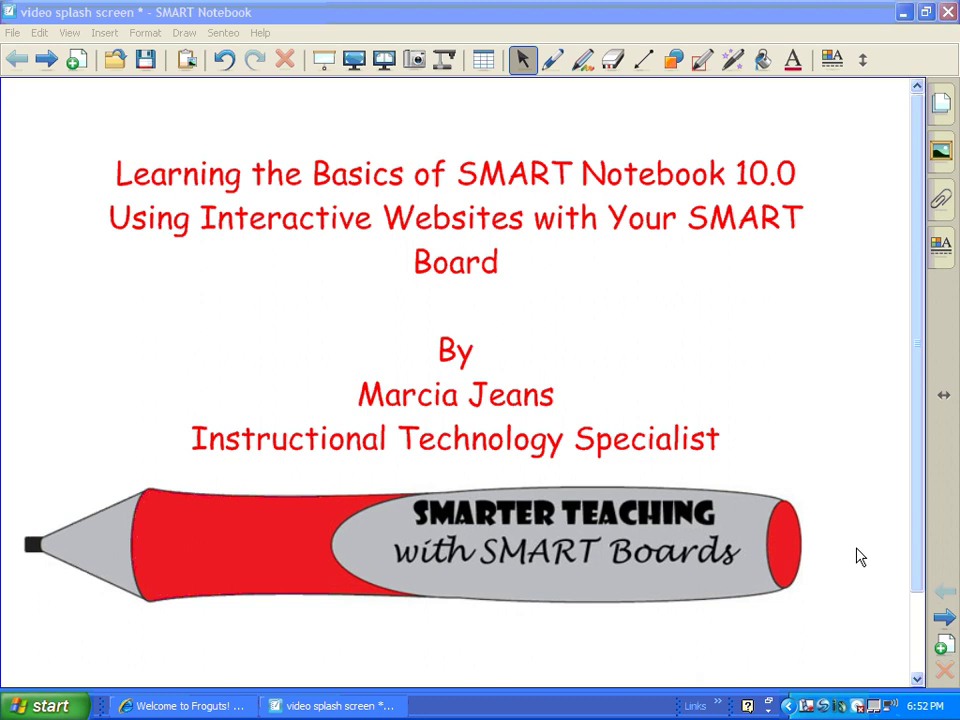
Advance to the Notebook page of website links, which launches the Starfall.com home page
left_click(944, 622)
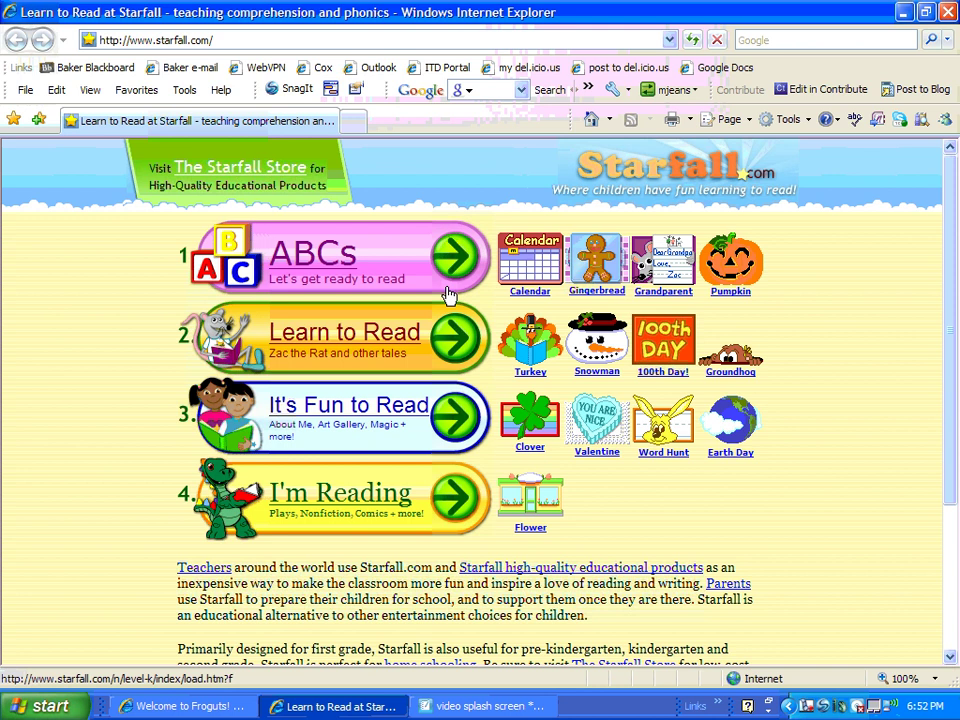
Open Starfall's Learn to Read page, which lists stories like Zac the Rat and Peg the Hen
left_click(450, 337)
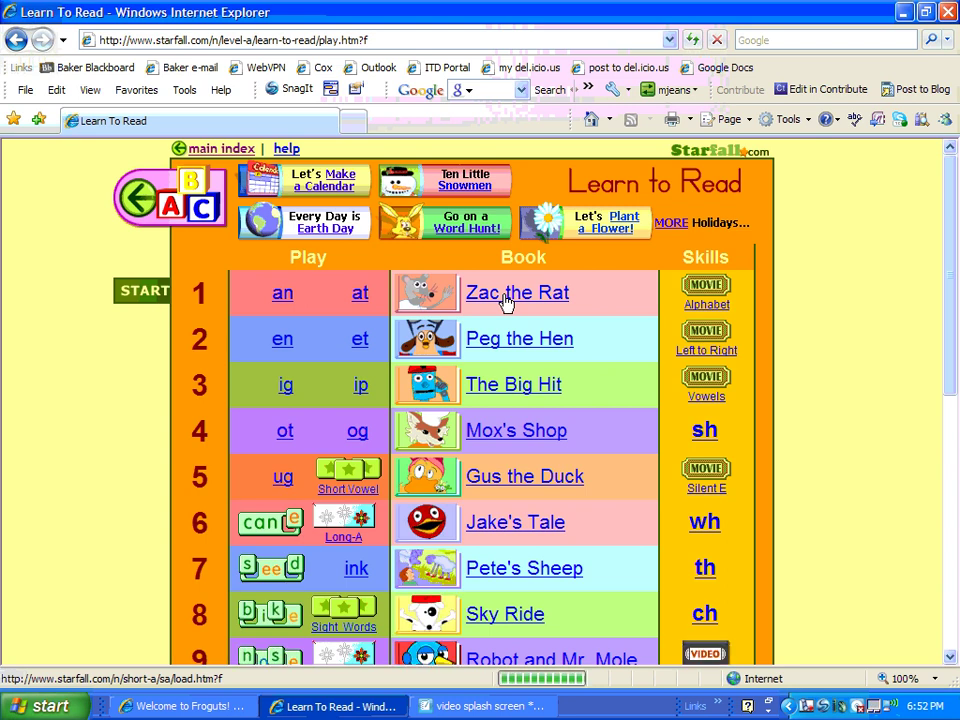
Open the Zac the Rat story and have the title words 'the' and 'Rat' sounded out
left_click(507, 293)
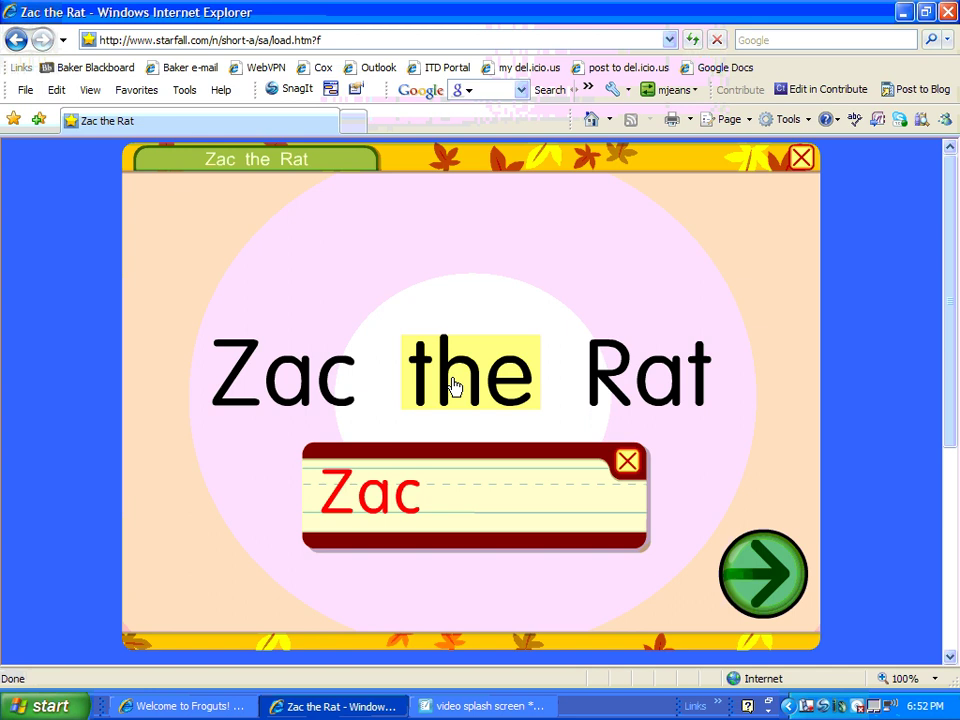
left_click(453, 386)
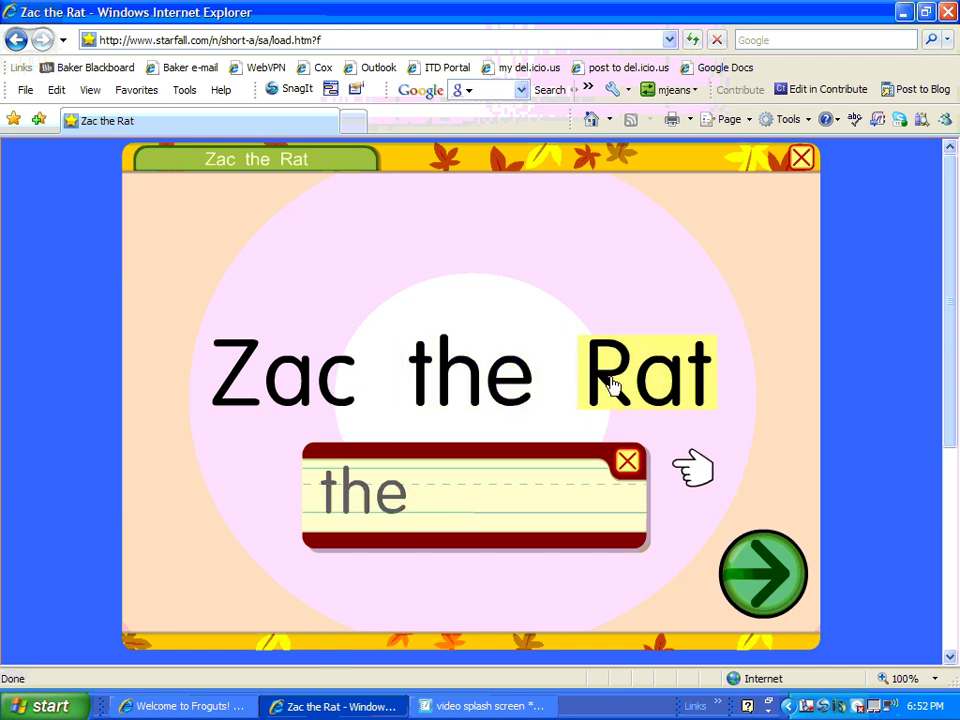
left_click(613, 386)
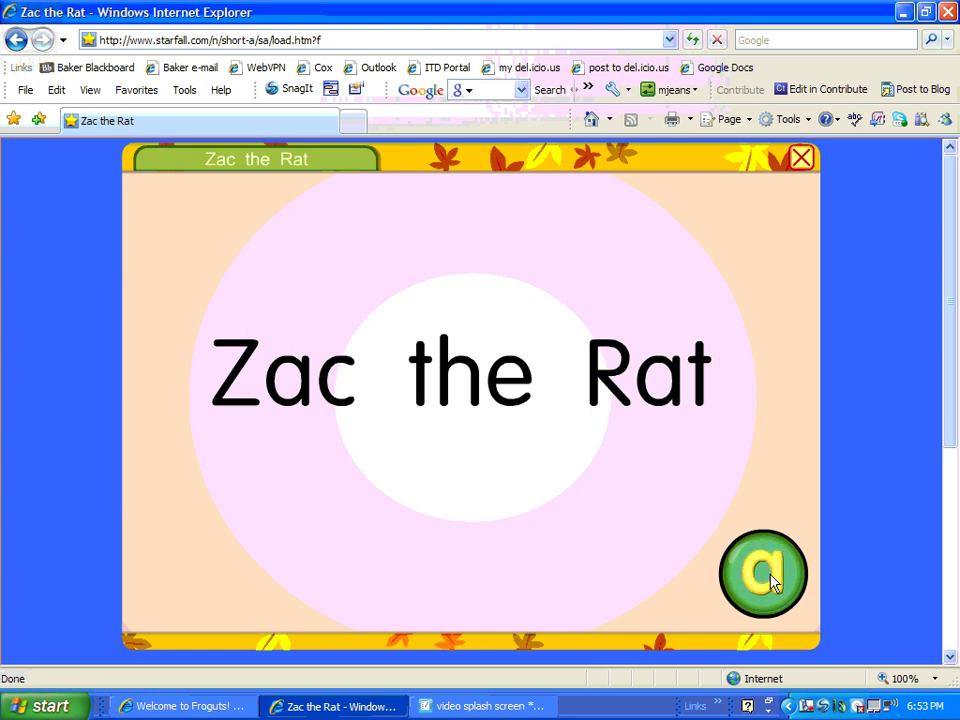
Turn to the 'Zac is a rat.' page and sound out Zac, is, a and rat
left_click(770, 580)
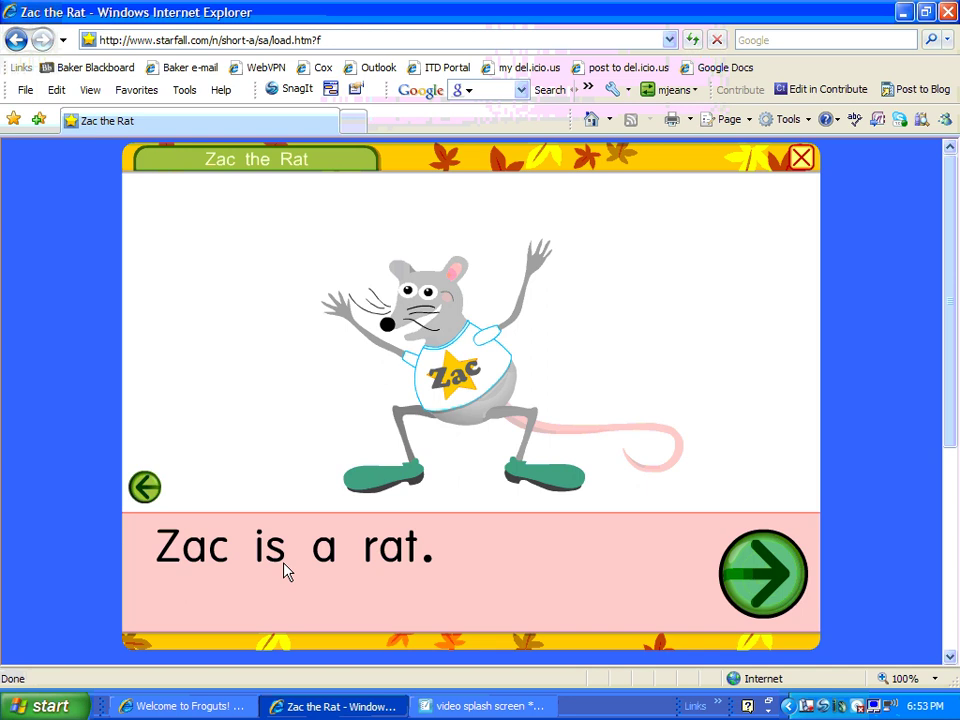
left_click(212, 555)
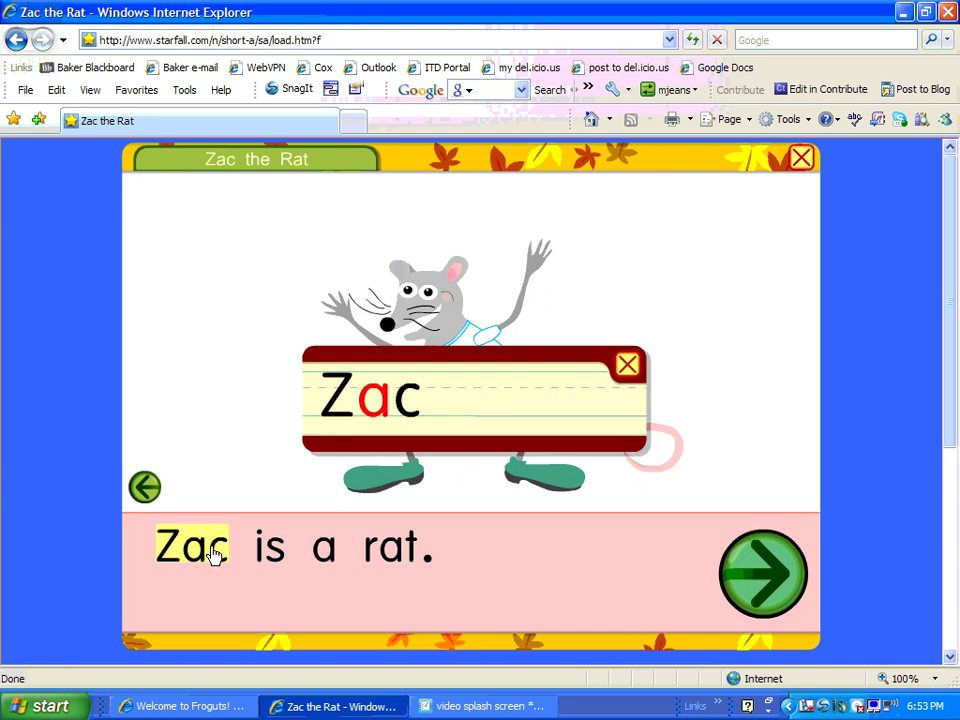
left_click(266, 563)
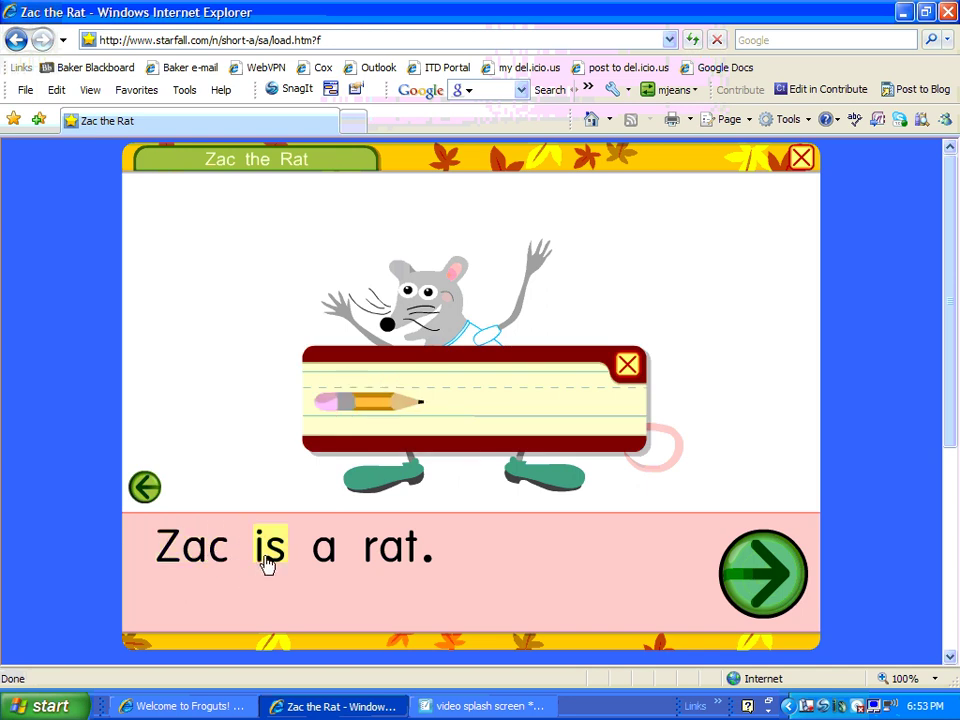
left_click(323, 553)
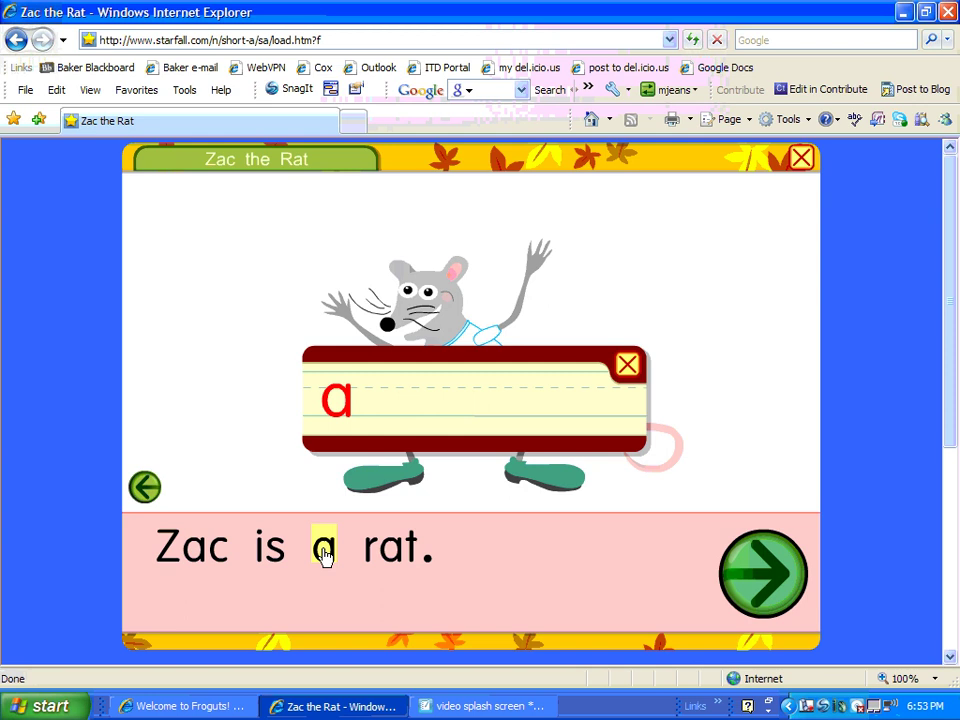
left_click(386, 561)
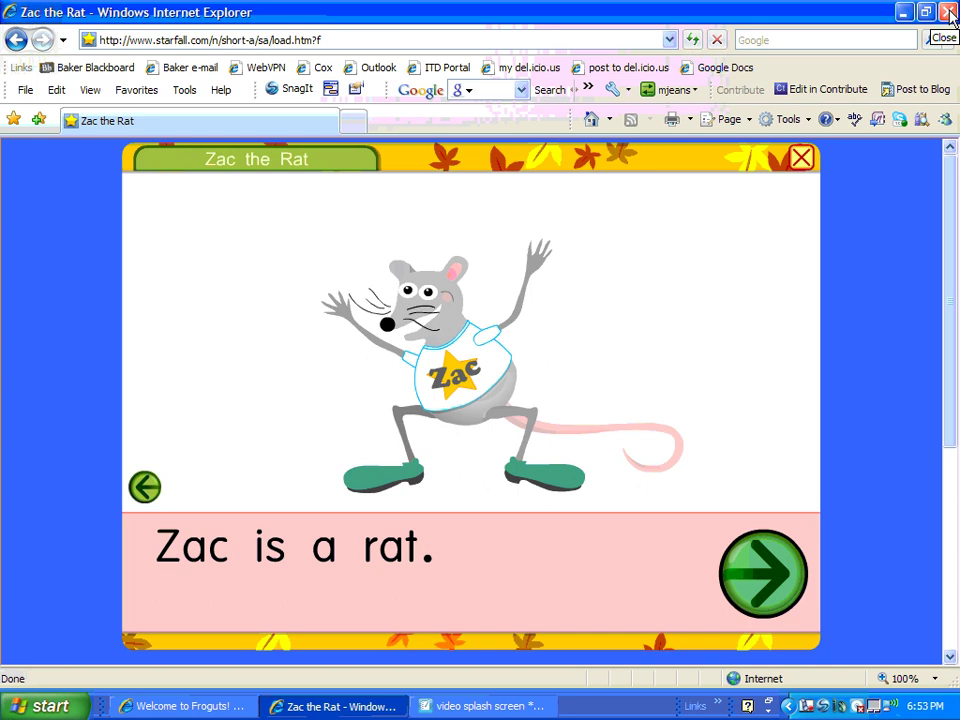
Close Starfall and bring up the Illuminations Cubes applet with its 5 by 4 by 3 box
left_click(948, 14)
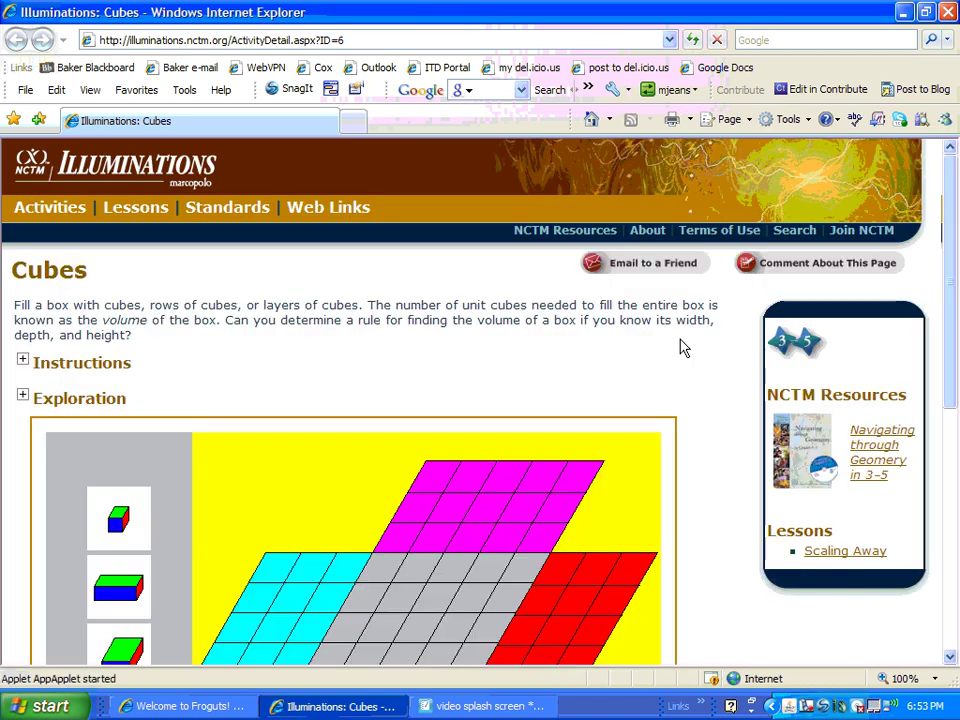
left_click_drag(949, 274, 955, 352)
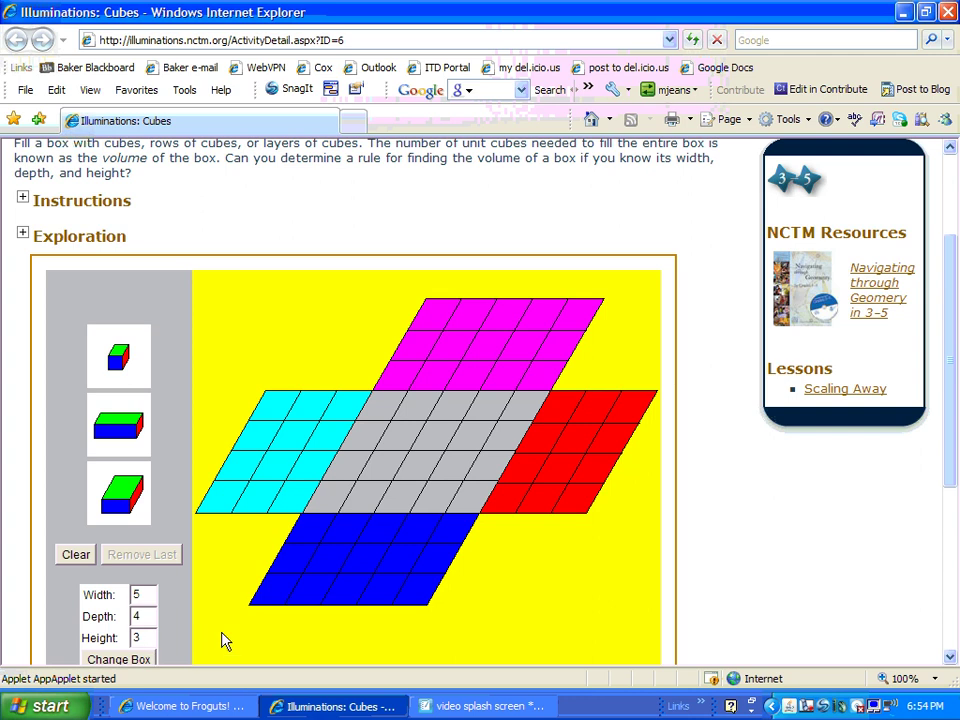
Try folding up the magenta and cyan sides, then lay the cyan side flat again
left_click(474, 348)
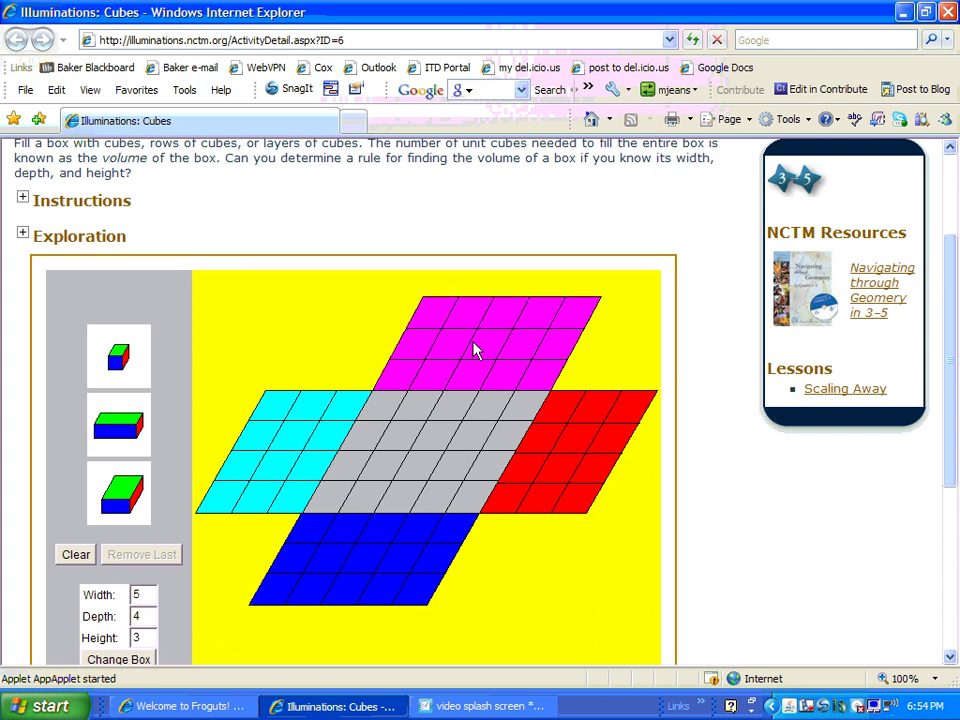
left_click(279, 465)
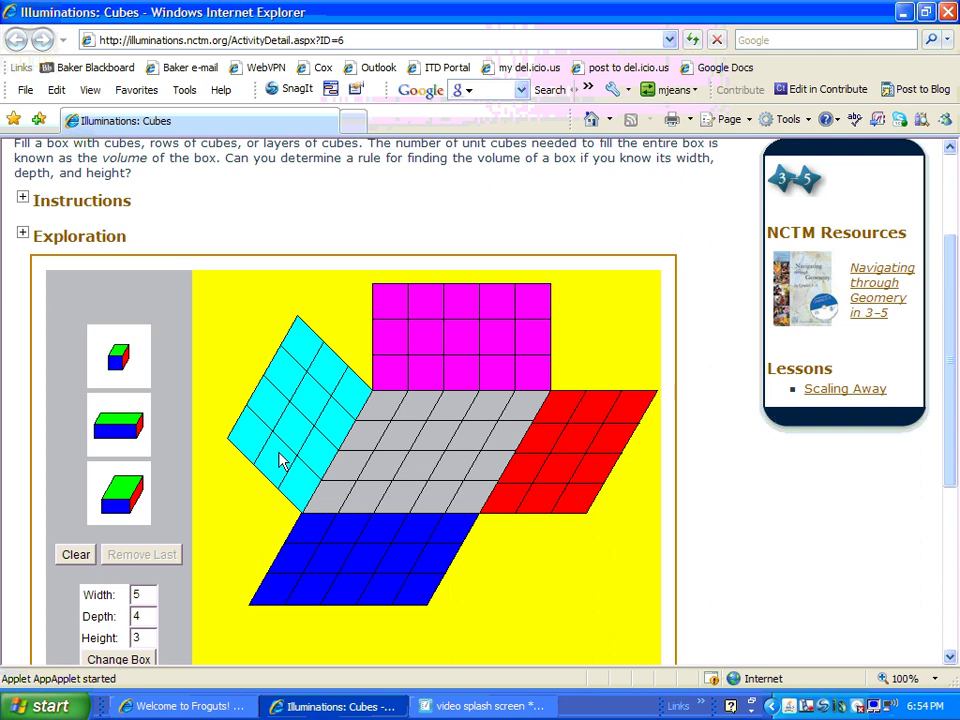
left_click(322, 425)
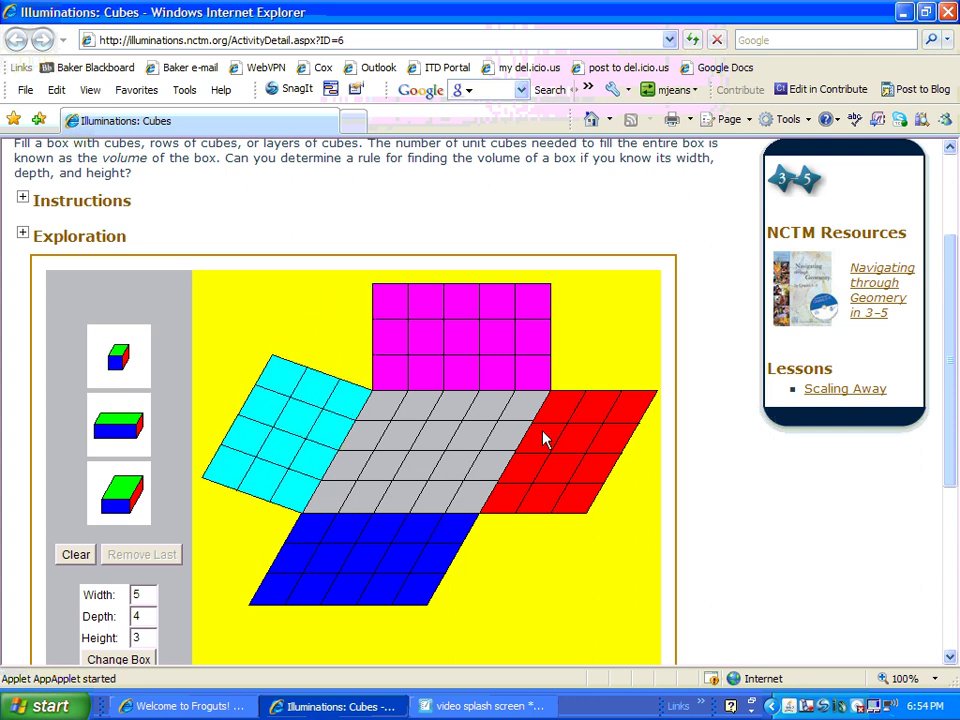
Add single cubes to fill the bottom layer and start a second layer, removing the last cube
left_click(121, 355)
left_click(121, 355)
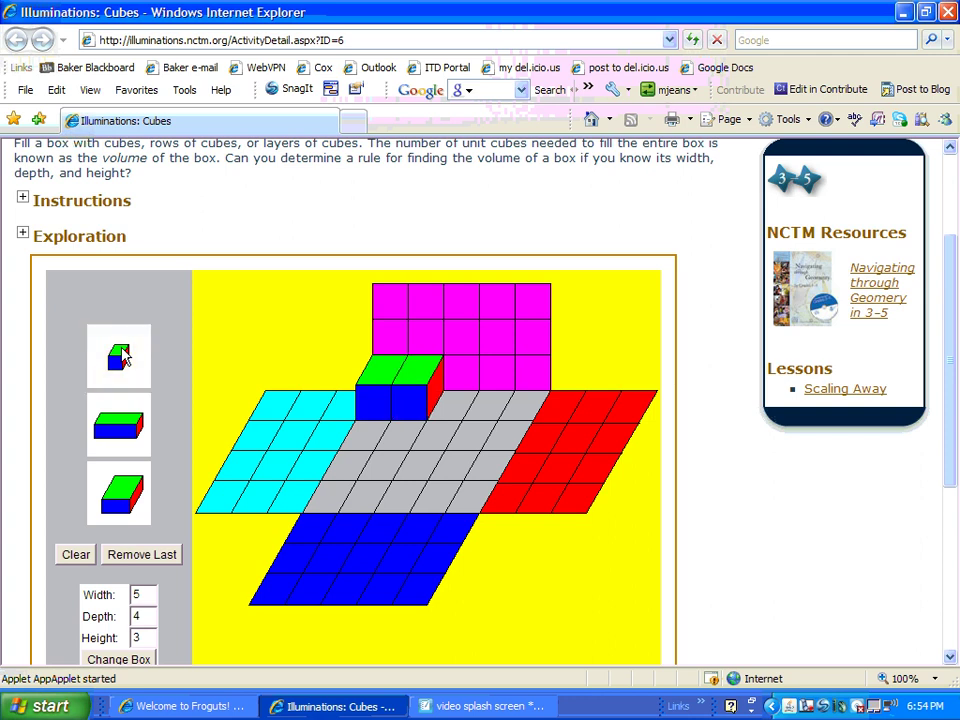
left_click(121, 355)
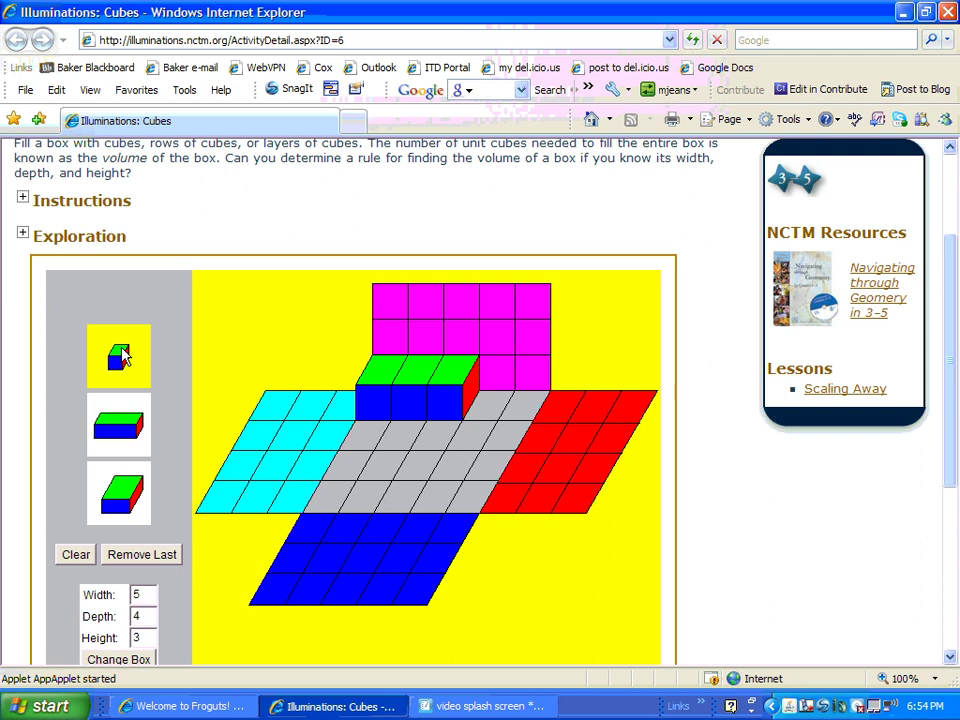
left_click(121, 355)
left_click(121, 355)
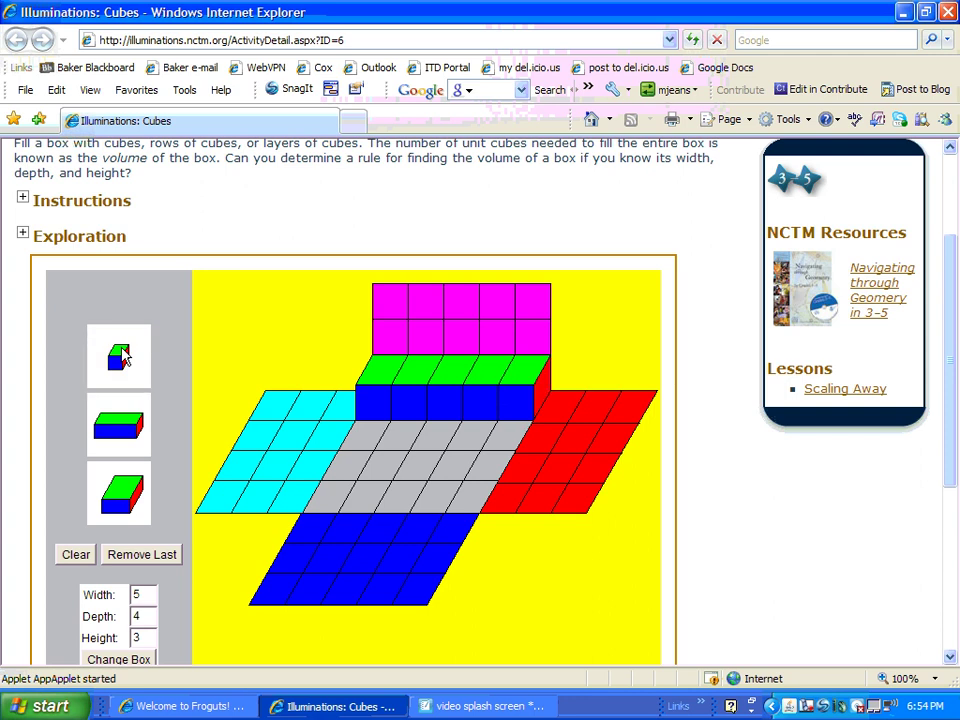
left_click(121, 355)
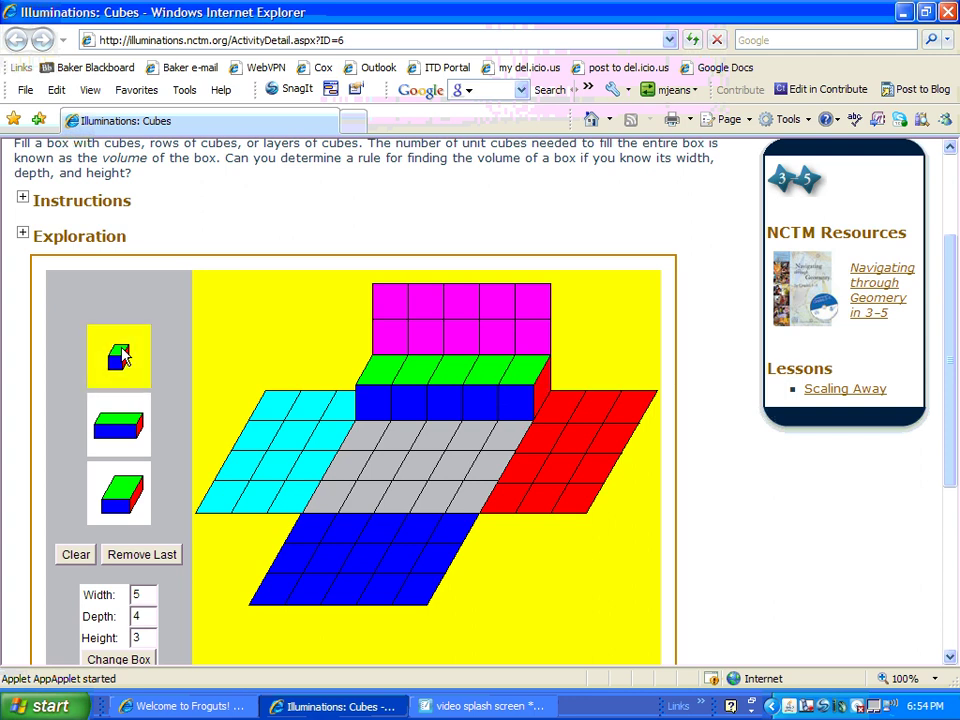
left_click(121, 355)
left_click(121, 355)
left_click(121, 355)
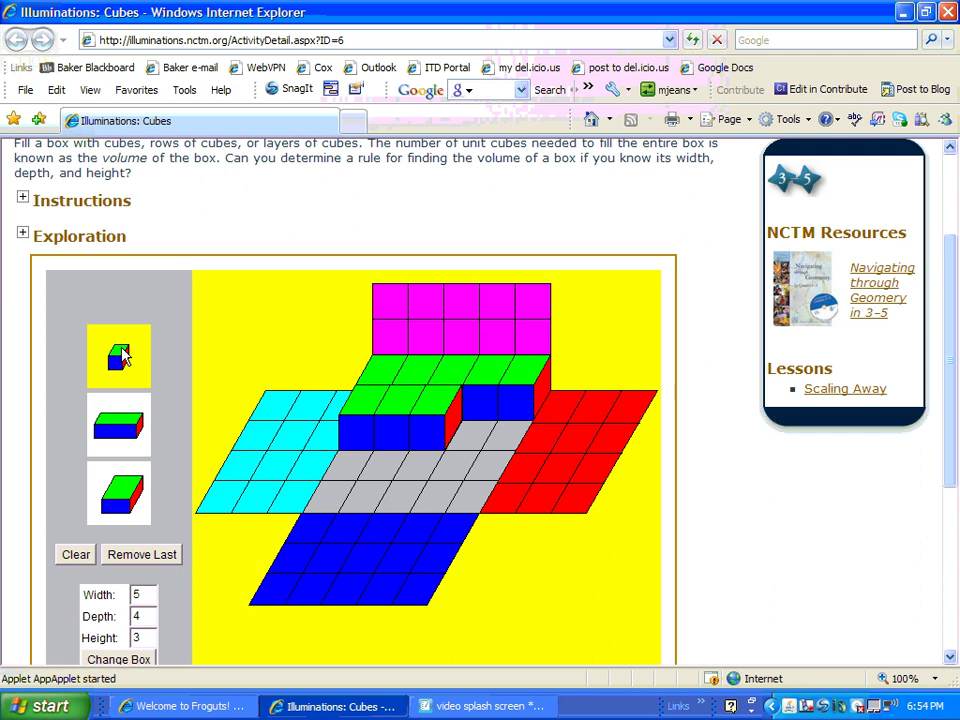
left_click(121, 355)
left_click(121, 355)
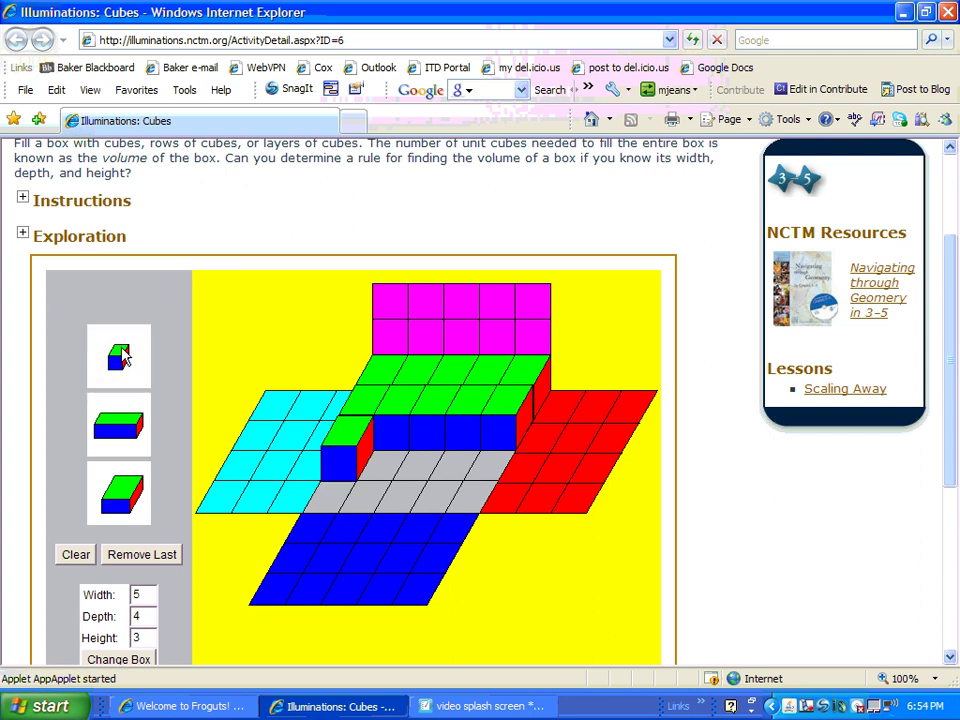
left_click(121, 355)
left_click(121, 355)
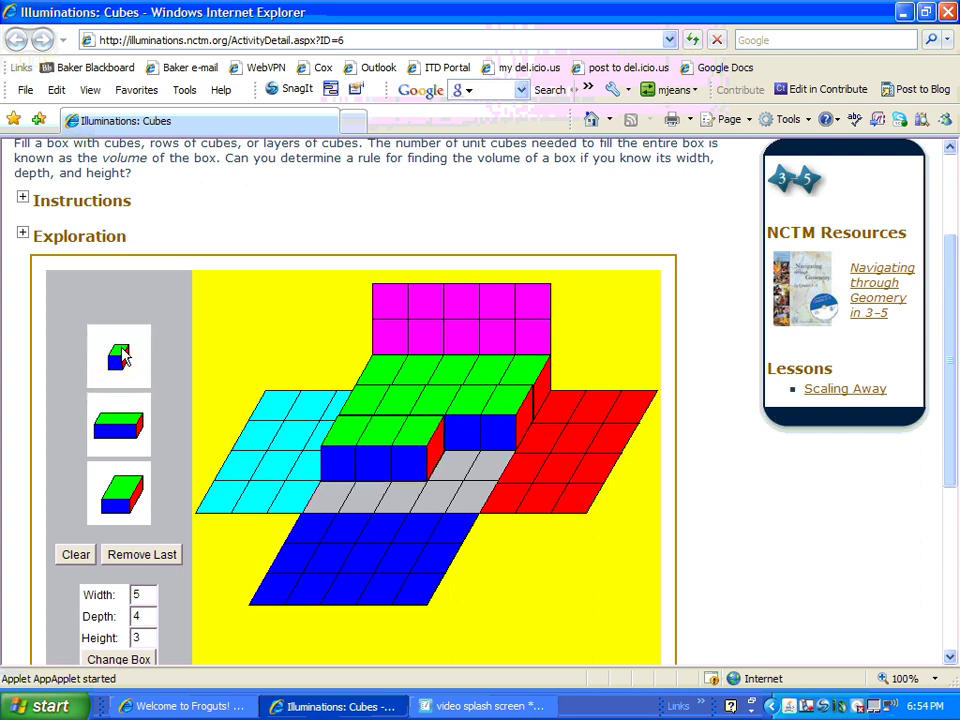
left_click(121, 355)
left_click(121, 355)
left_click(121, 355)
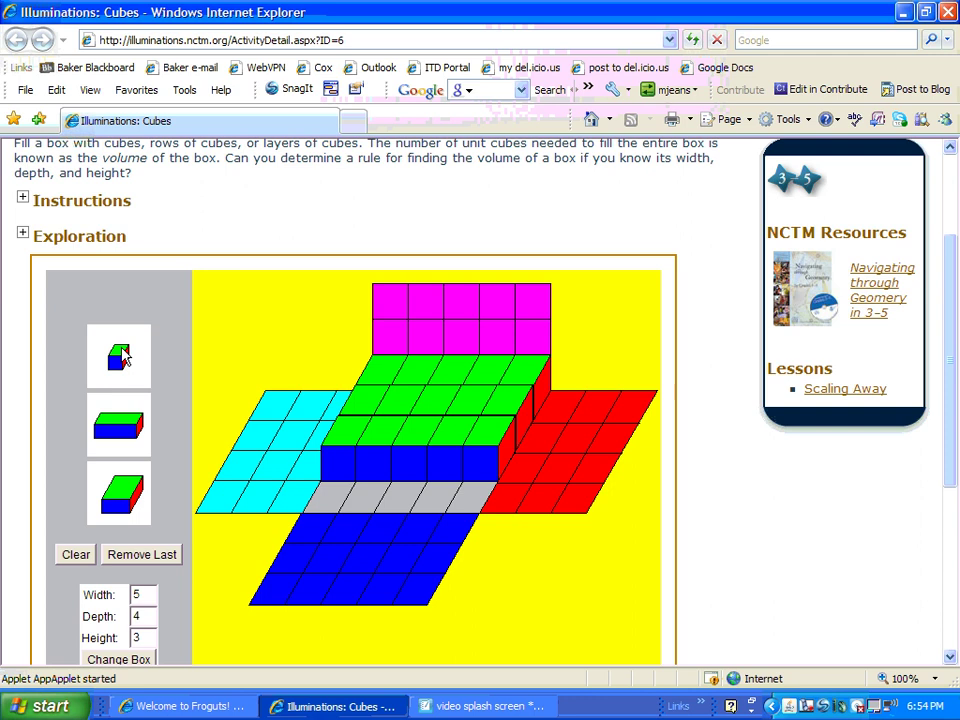
left_click(121, 355)
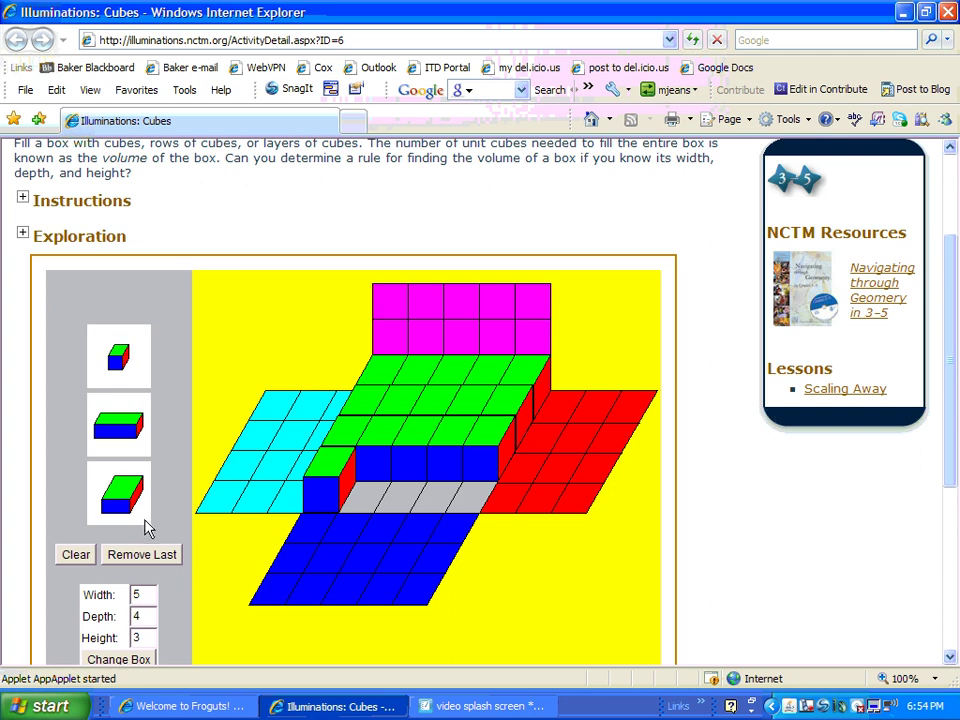
left_click(160, 561)
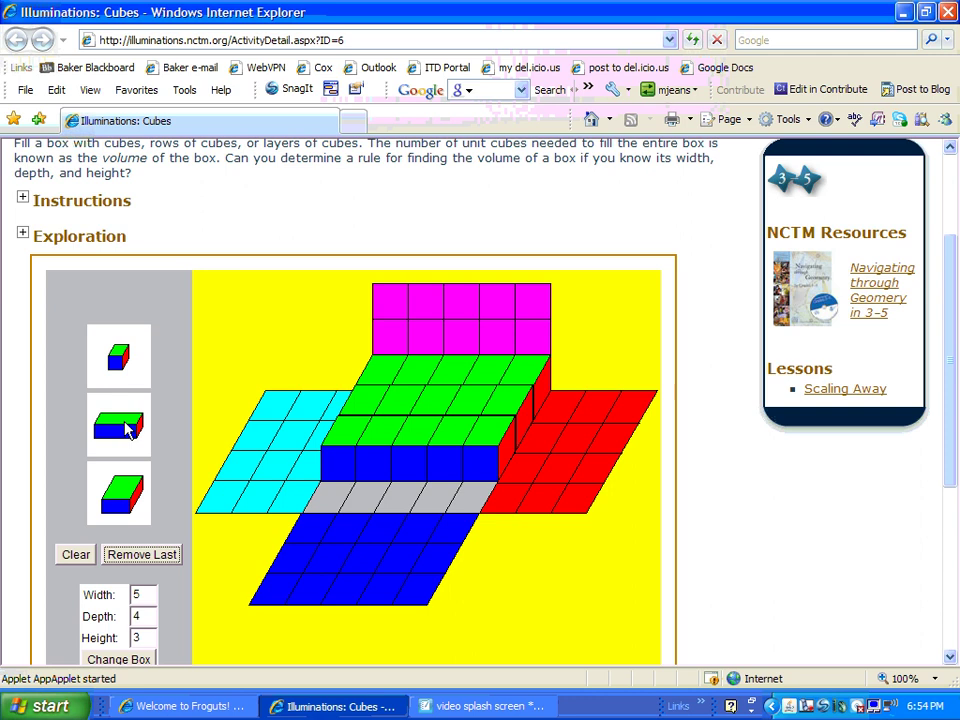
Complete the upper layers by adding whole rows of cubes and a full top layer
left_click(127, 430)
left_click(127, 430)
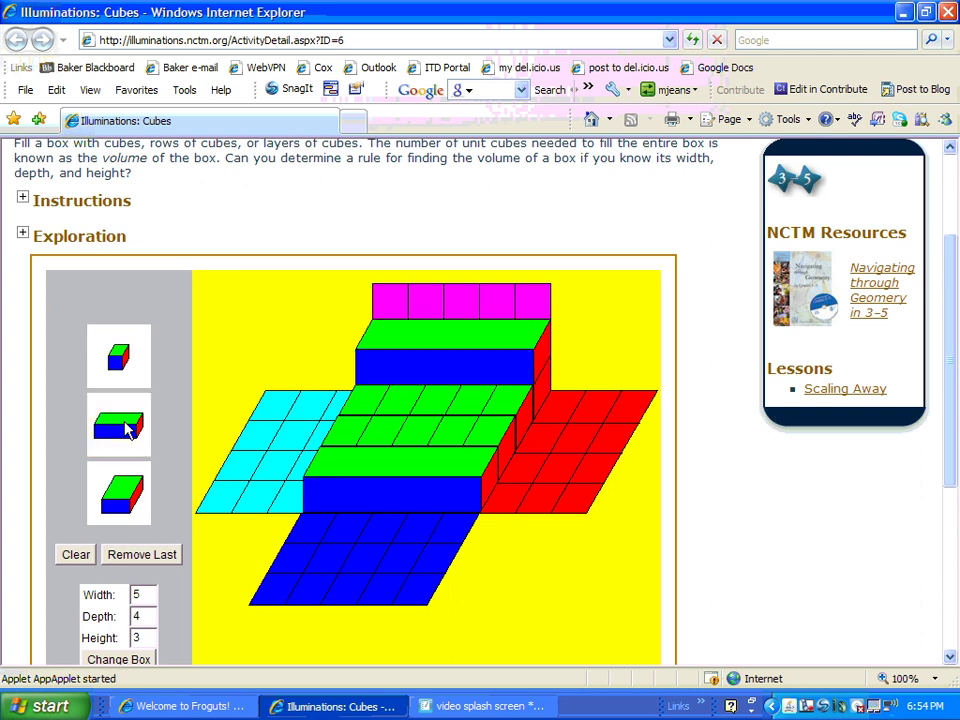
left_click(127, 430)
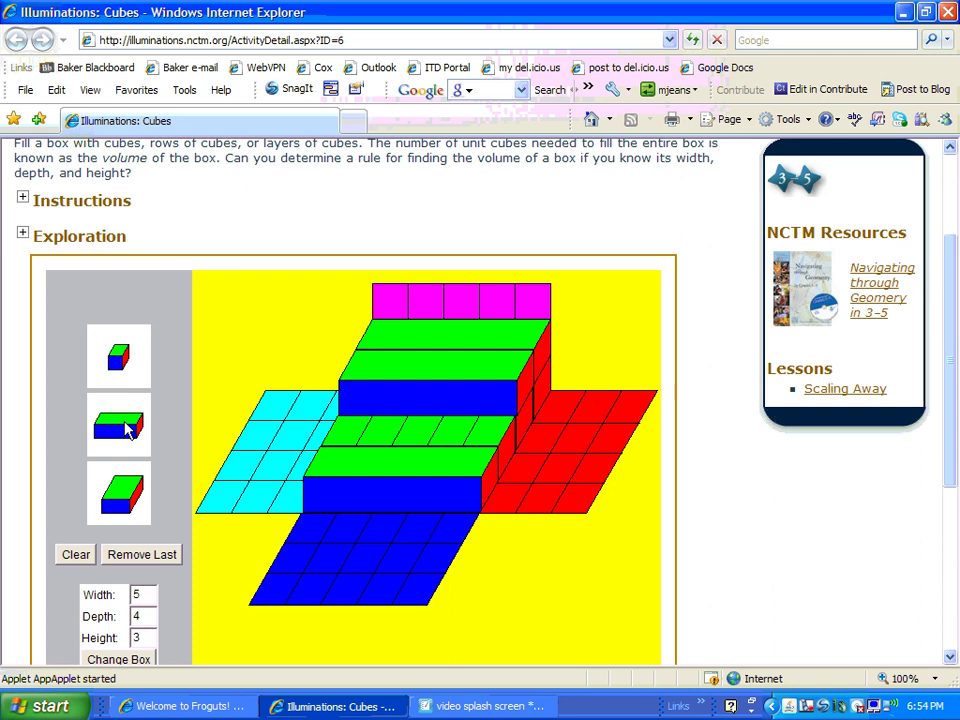
left_click(127, 430)
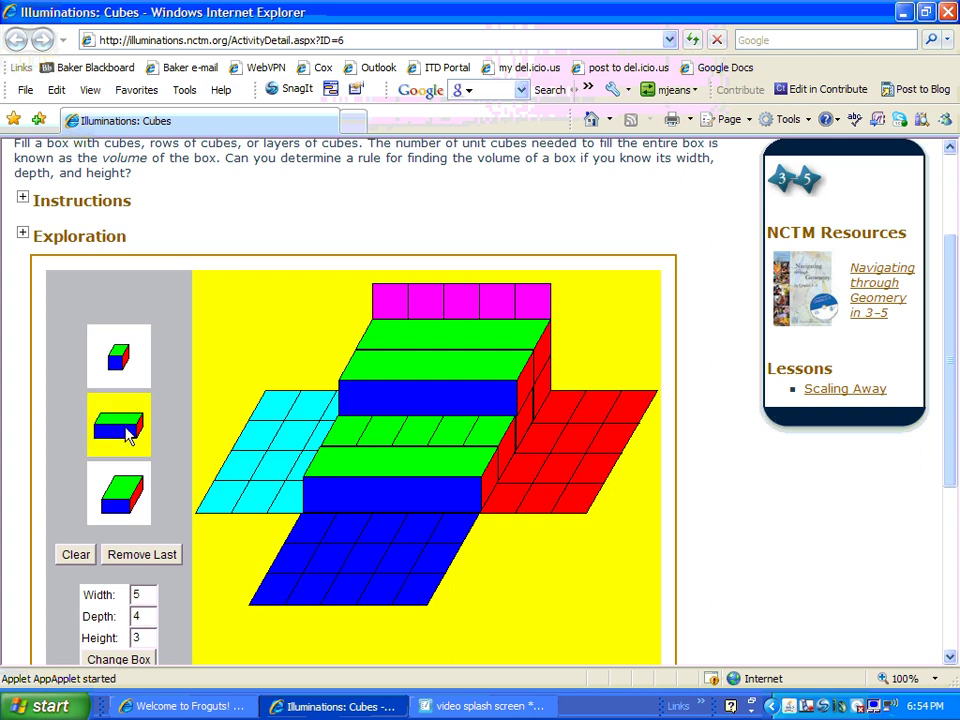
left_click(127, 430)
left_click(127, 507)
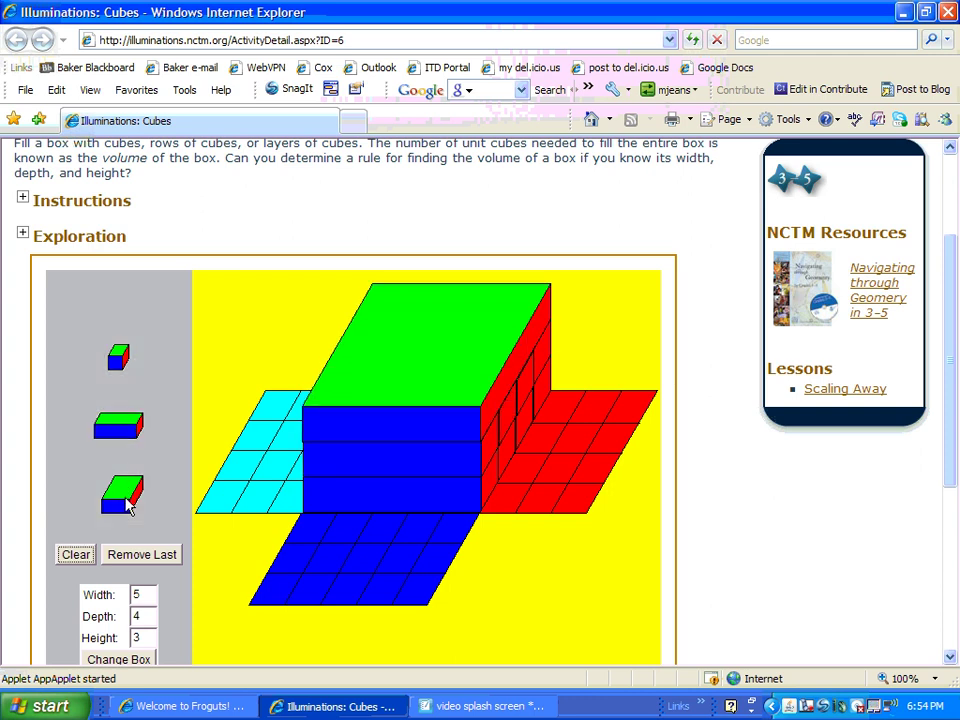
Fold the cyan, blue and red flaps up to close the box
left_click(251, 480)
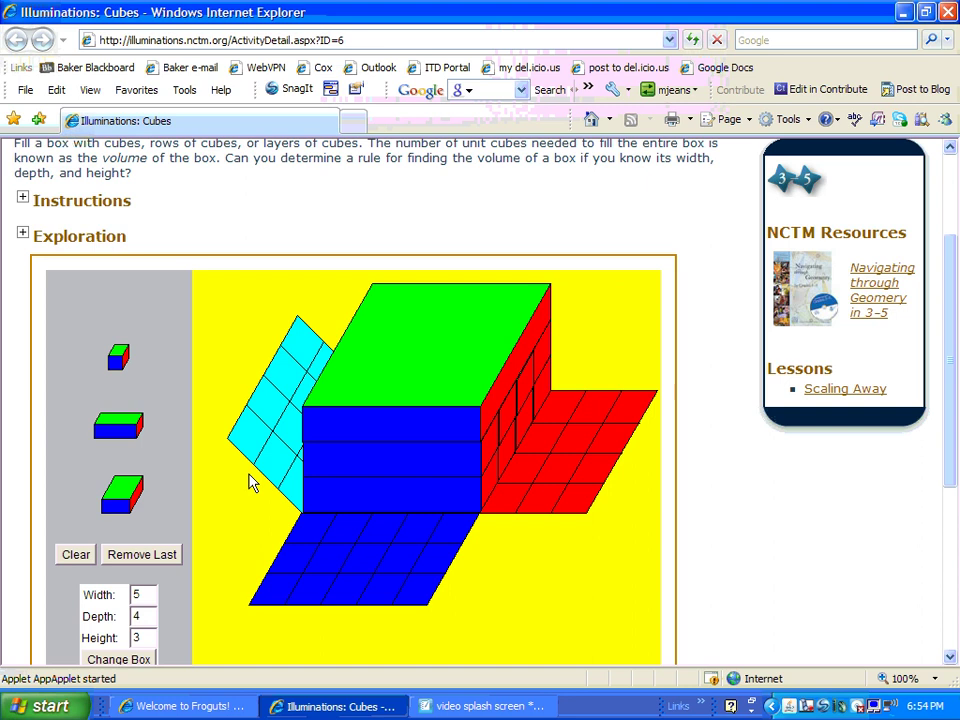
left_click(367, 556)
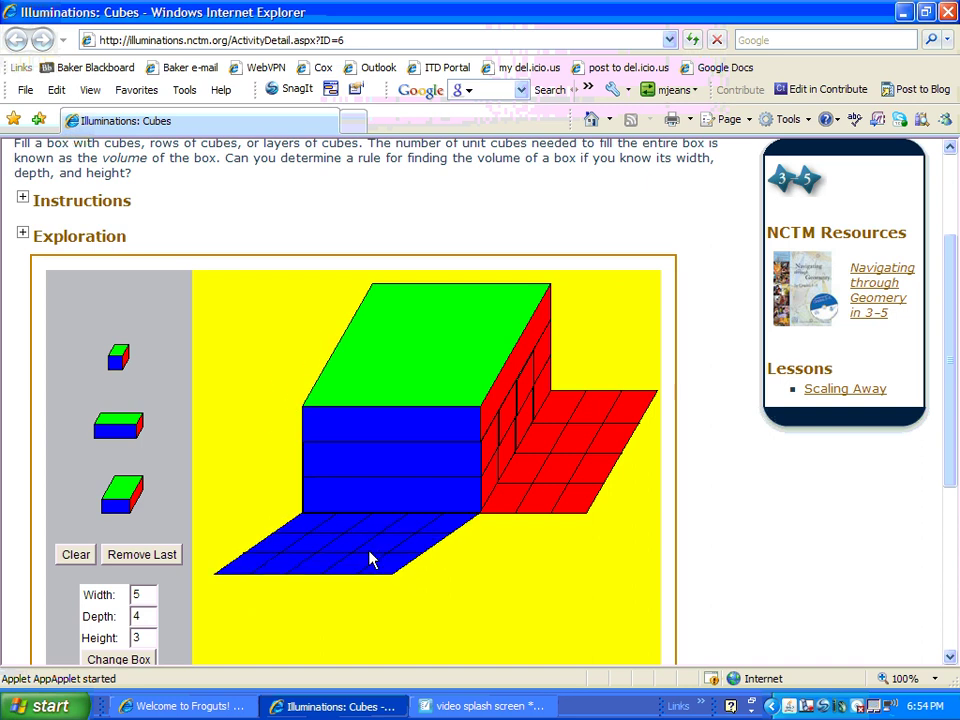
left_click(603, 455)
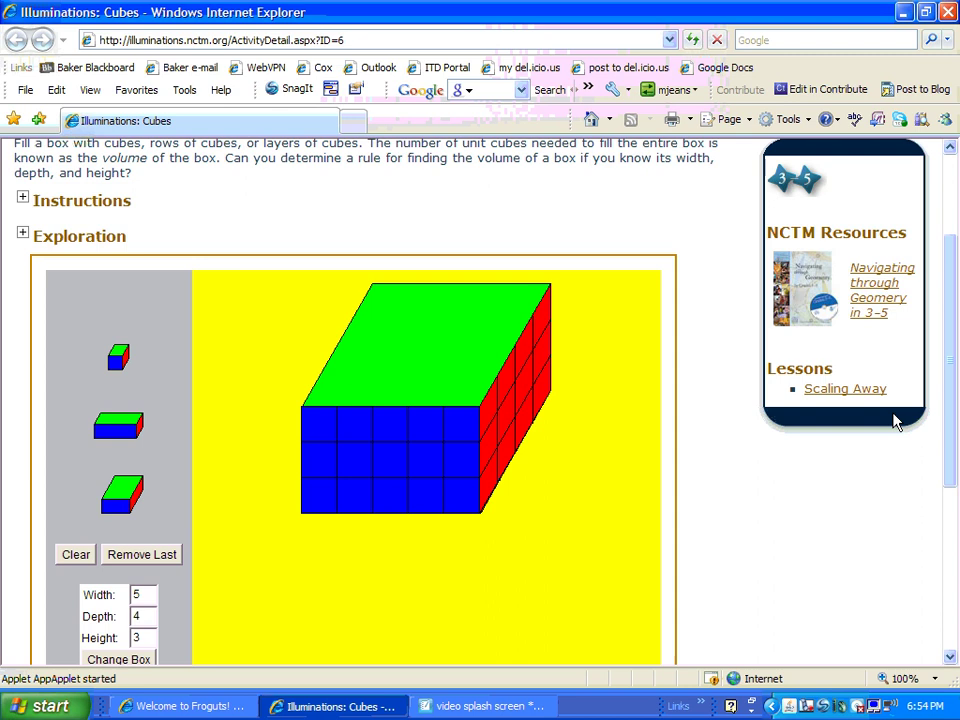
left_click_drag(945, 414, 951, 468)
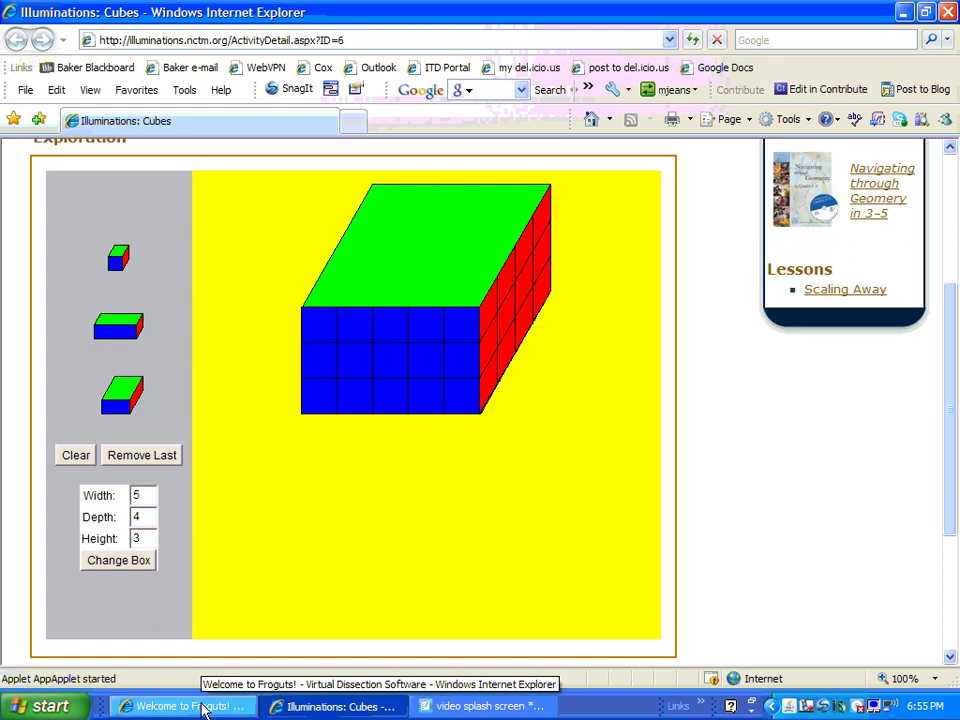
Switch to the Froguts window showing the vole skeleton diagram above the owl pellet
left_click(190, 707)
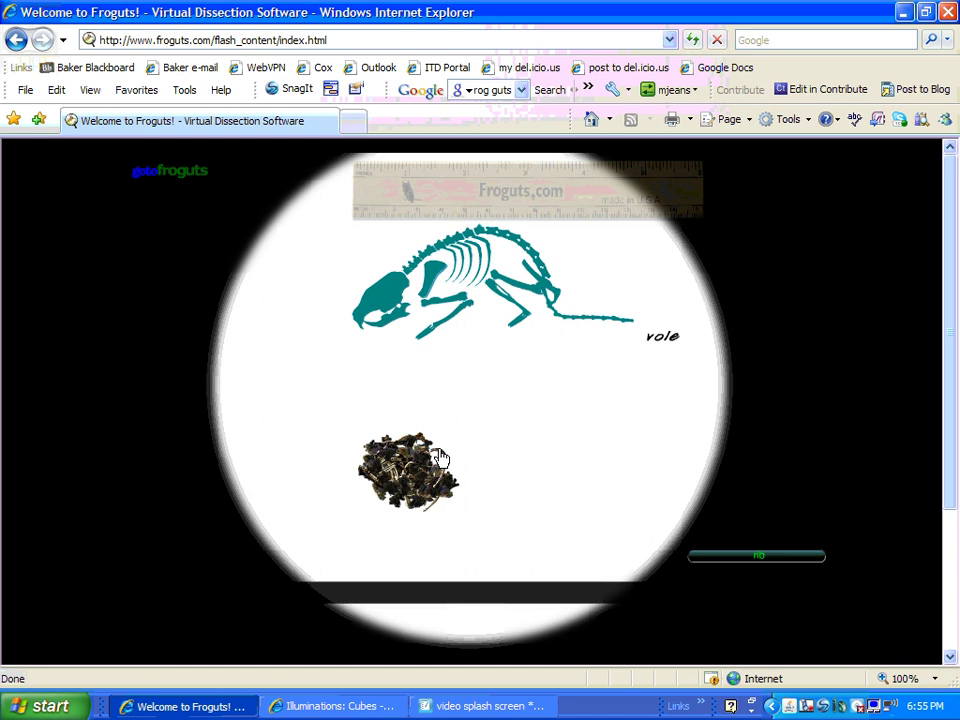
Drag three bones out of the owl pellet and set the skull on the vole's head
left_click_drag(441, 457, 470, 252)
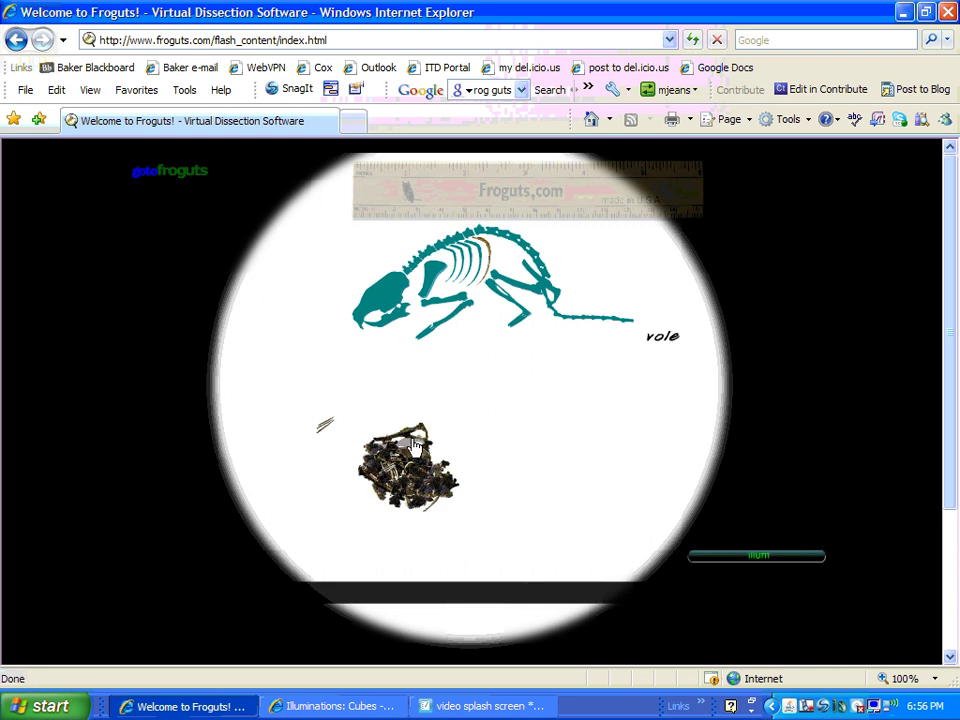
left_click_drag(416, 443, 437, 388)
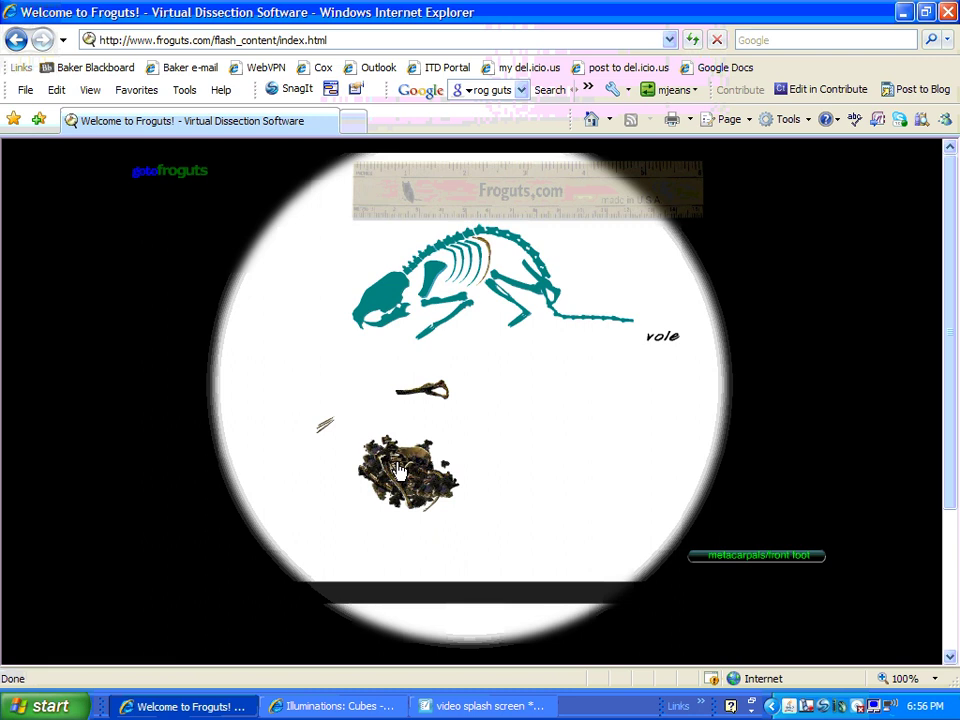
left_click_drag(398, 470, 343, 397)
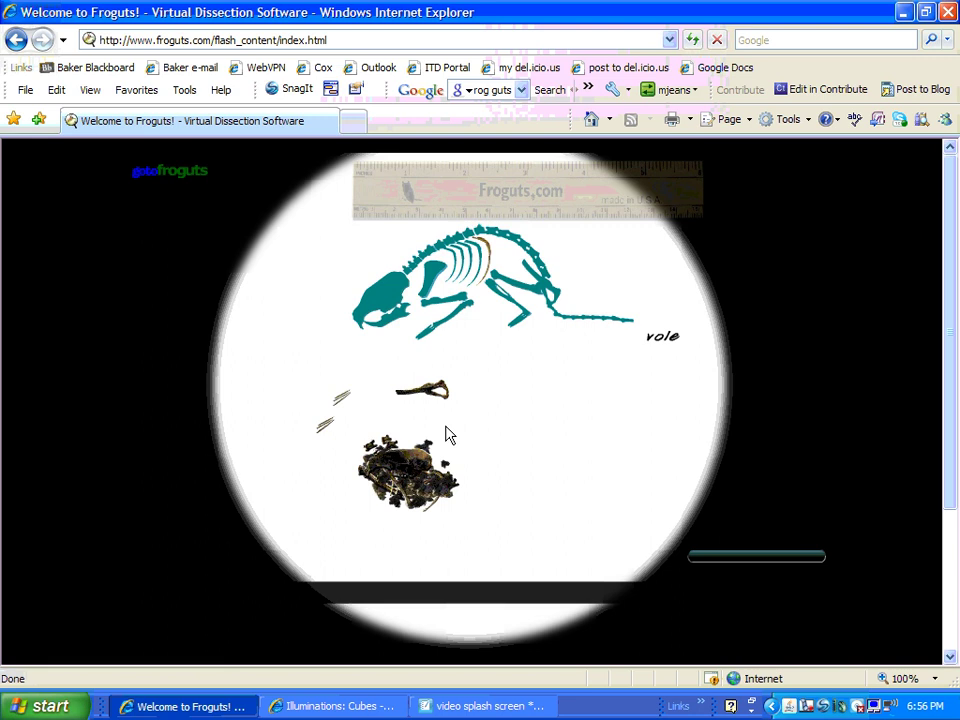
left_click_drag(410, 472, 386, 326)
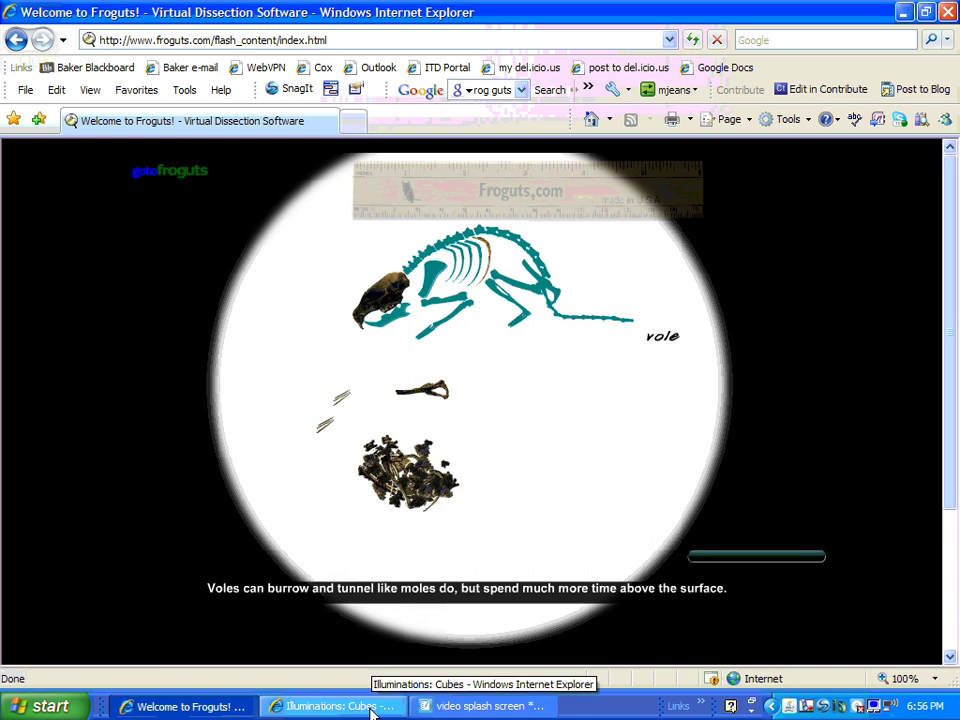
Return to Notebook's Sources for Interactive Websites page and show the Online Essentials for Educators gallery
left_click(443, 706)
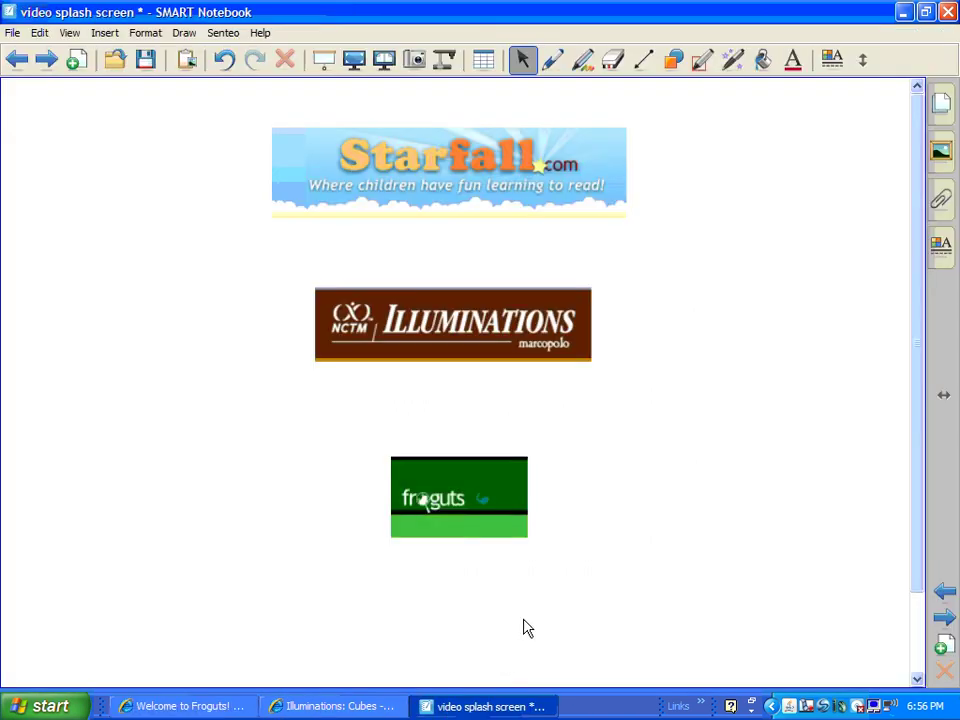
left_click(46, 60)
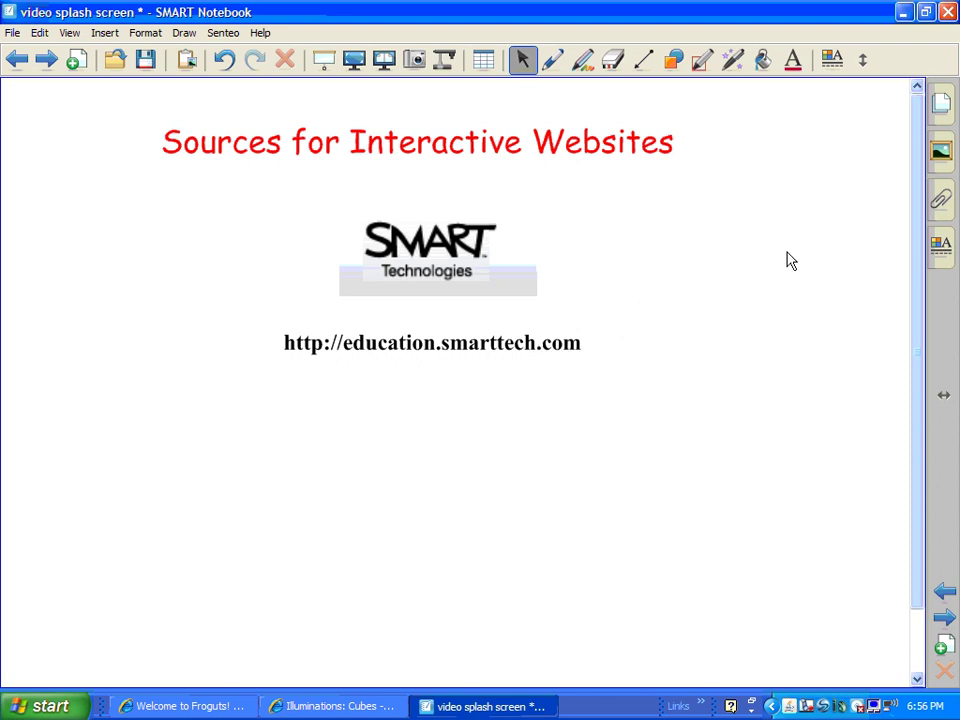
left_click(943, 152)
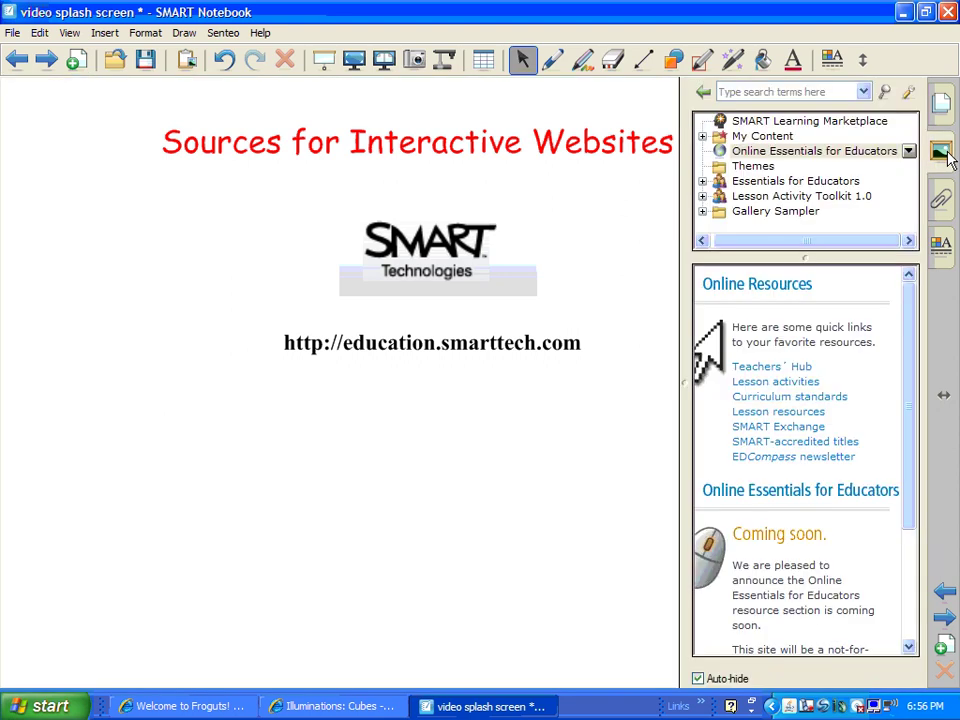
Go from SMART's Lesson resources through Educator resources to Online classroom resources, filtered to Secondary
left_click(776, 413)
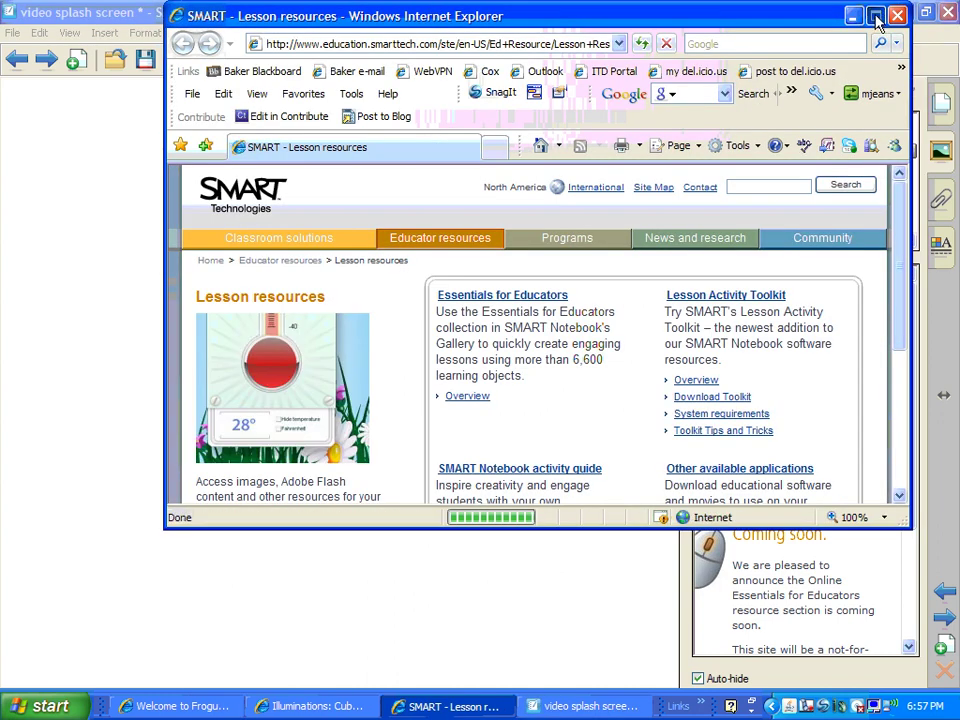
double_click(653, 8)
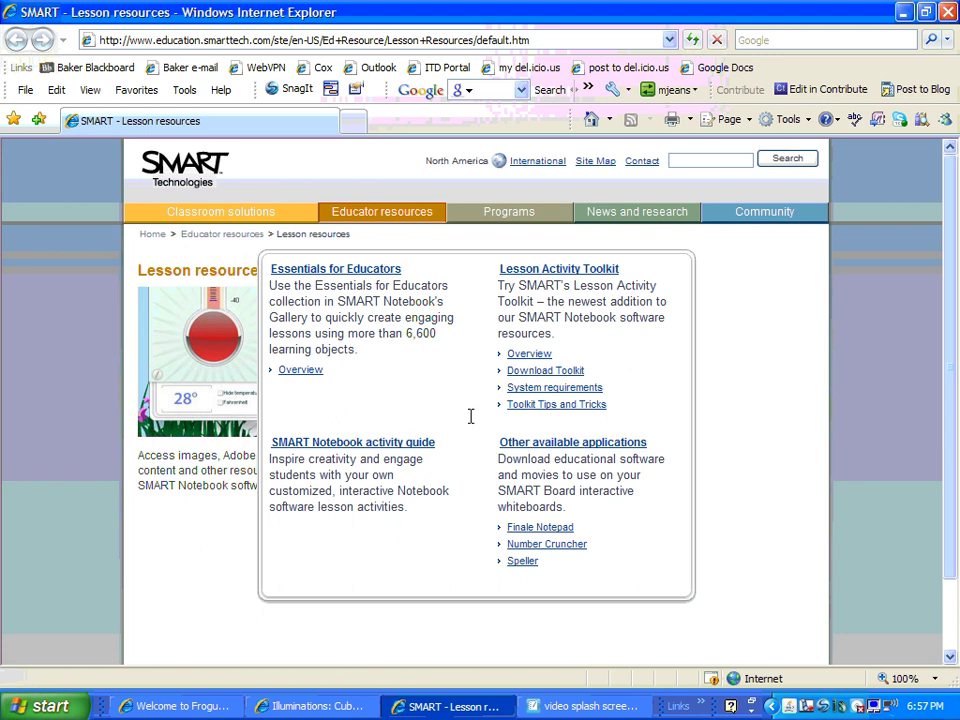
left_click(385, 215)
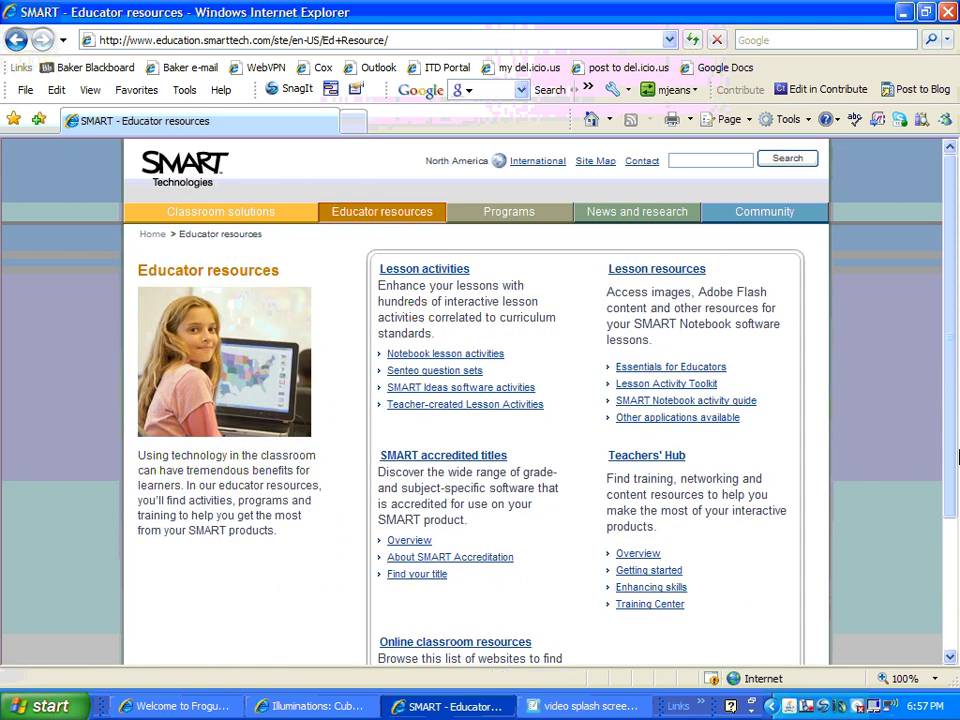
left_click_drag(958, 456, 953, 529)
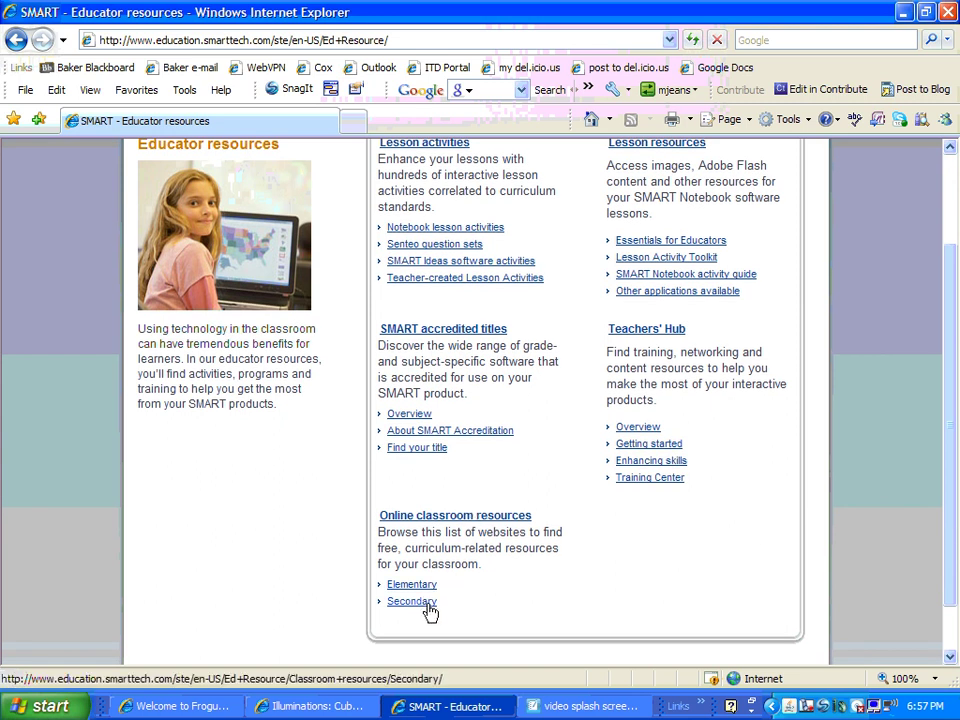
left_click(463, 517)
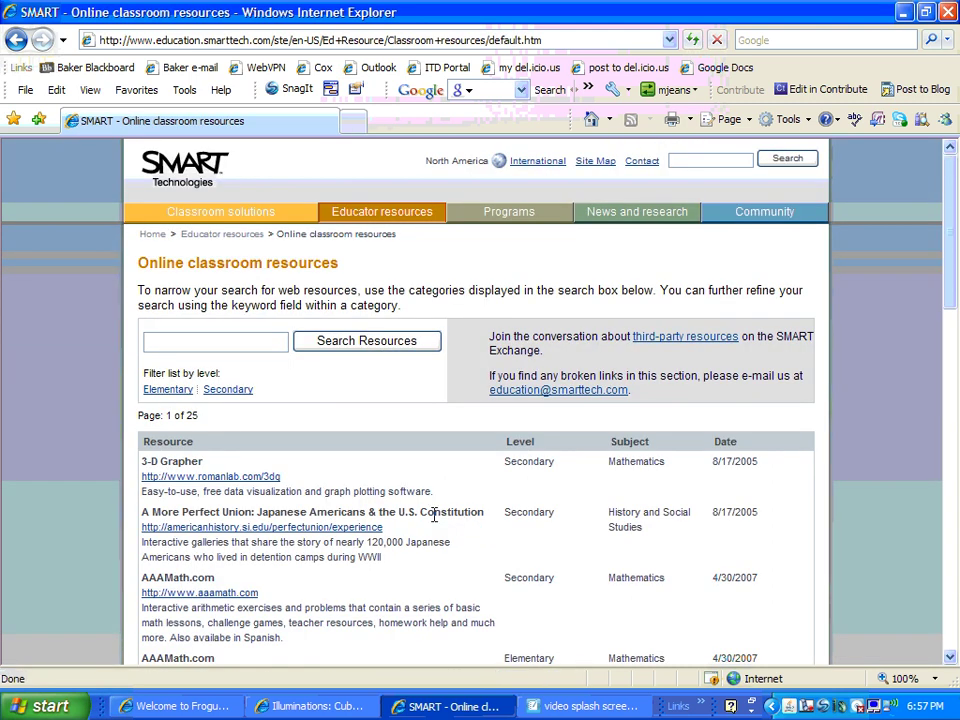
left_click(225, 393)
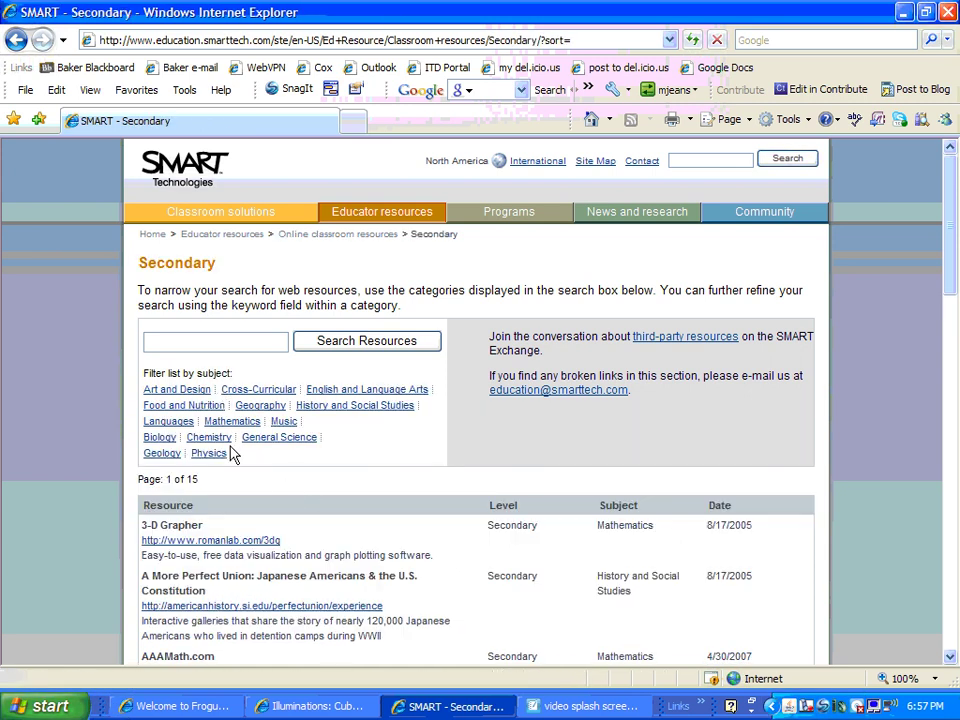
Filter SMART's secondary resources to Chemistry, scan the results, then bring the SMART Notebook file back
left_click(210, 440)
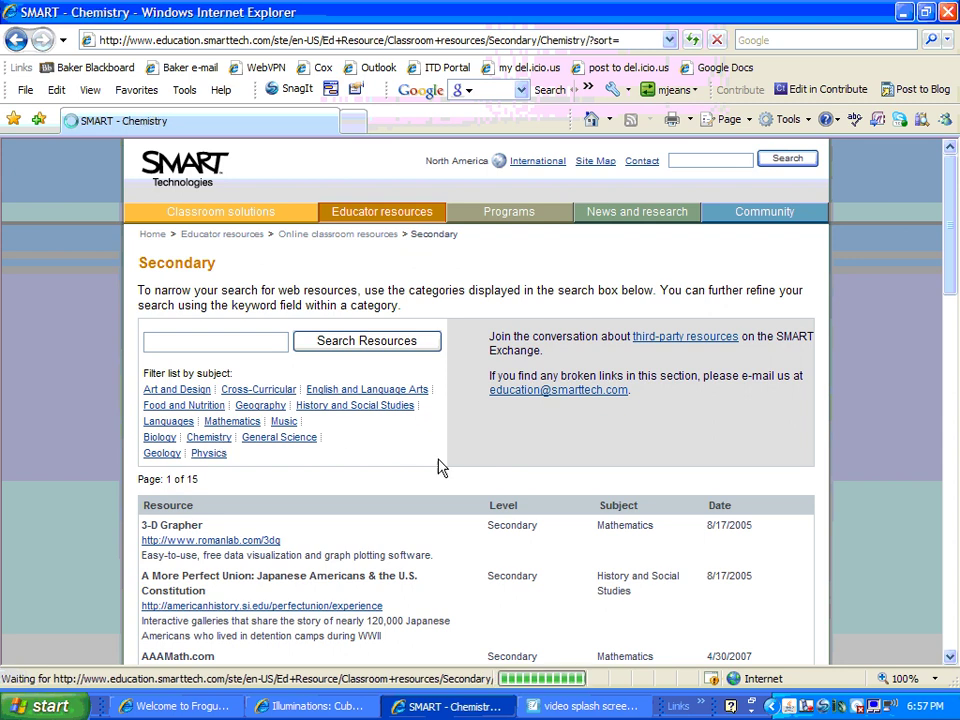
left_click_drag(949, 289, 955, 316)
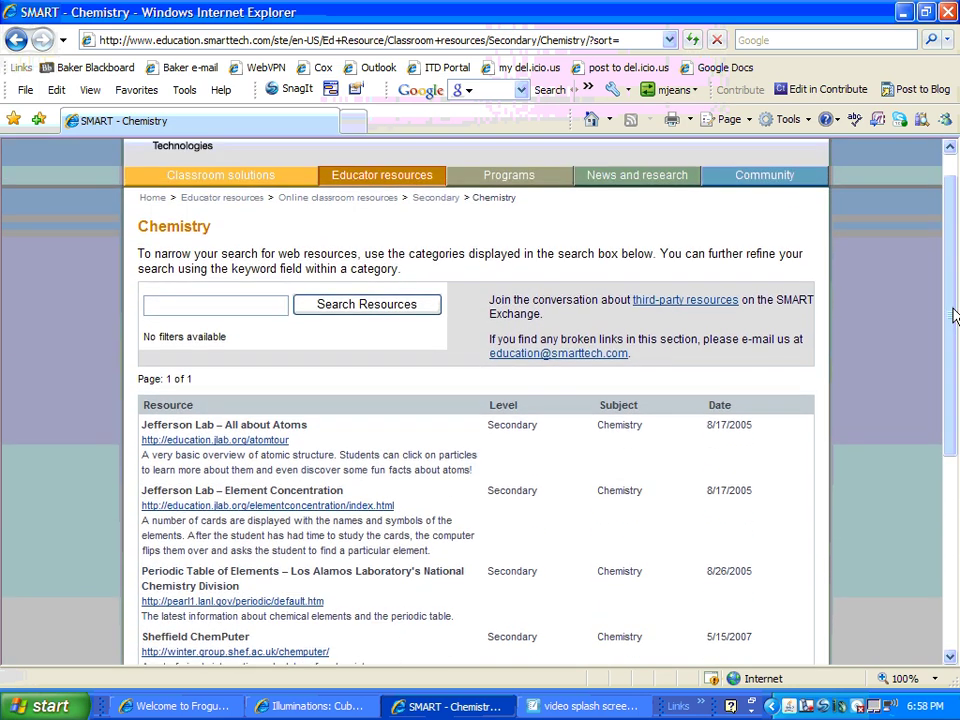
left_click(579, 709)
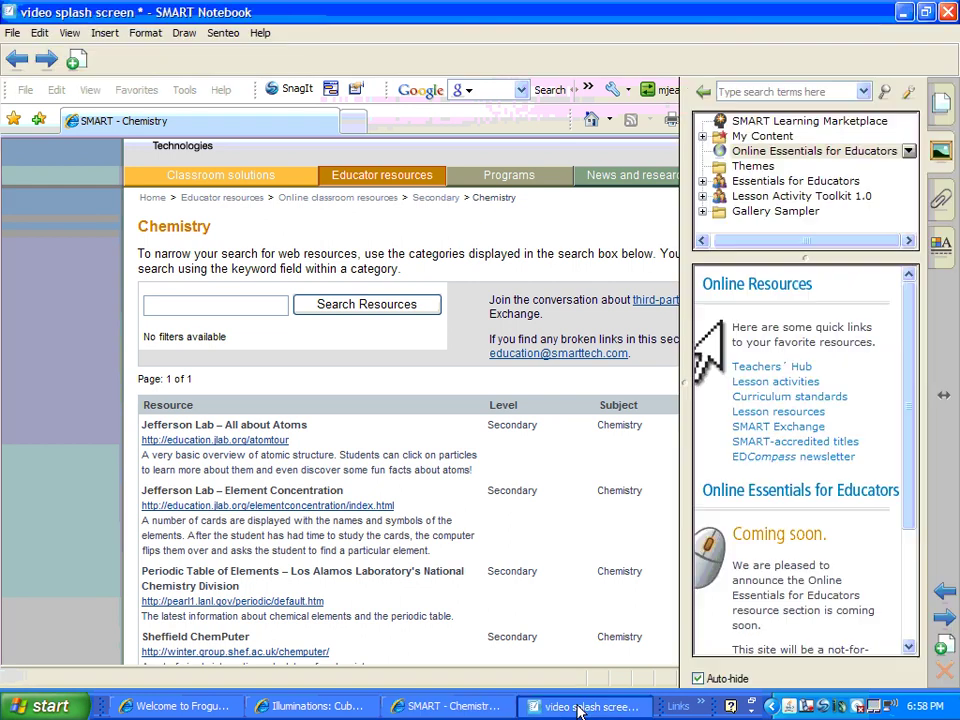